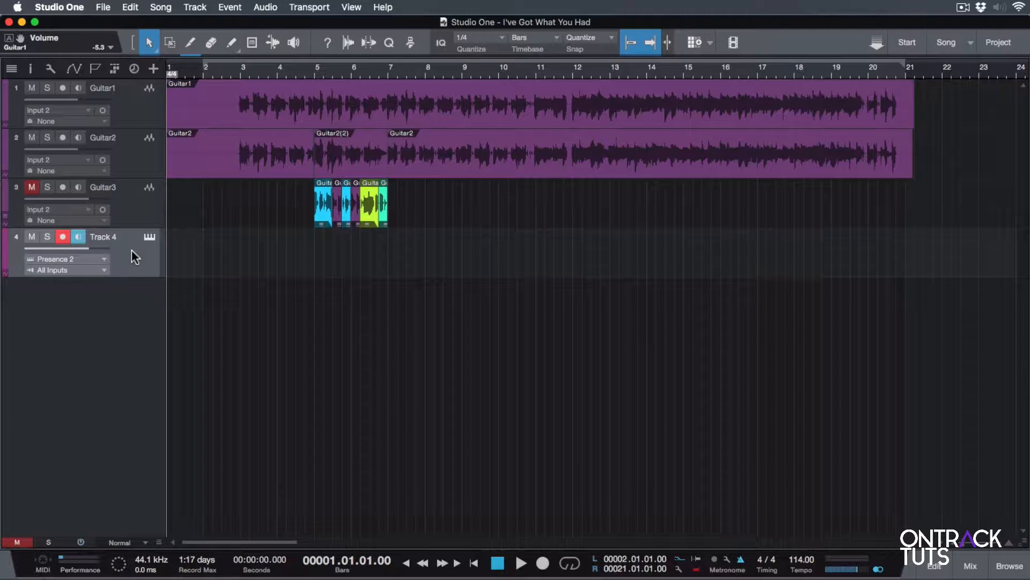
Step: Record a MIDI part on Track 4 along with the guitar tracks, from bar 2 until late in bar 20
{"action": "key", "text": "space"}
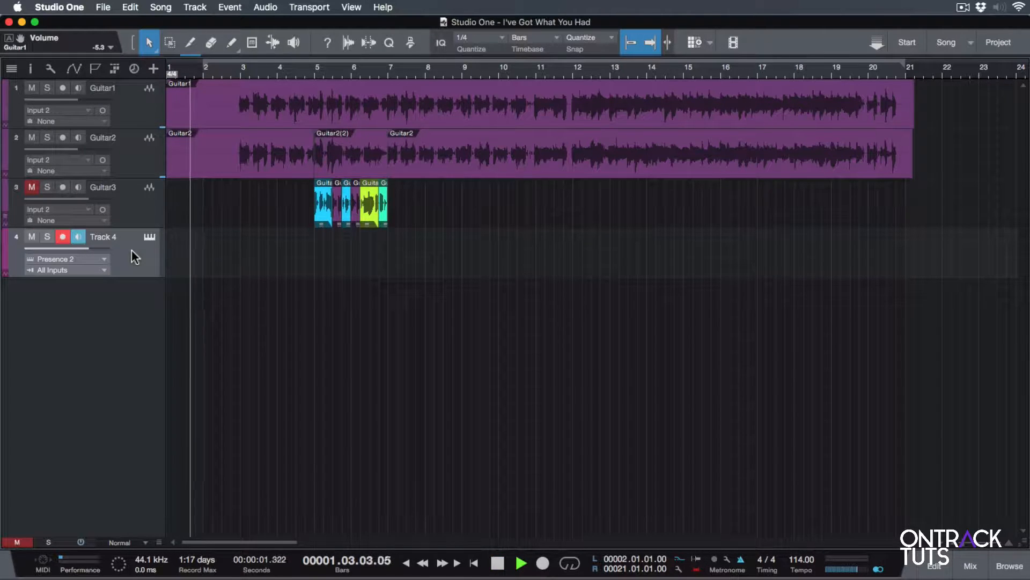
{"action": "key", "text": "KP_Multiply"}
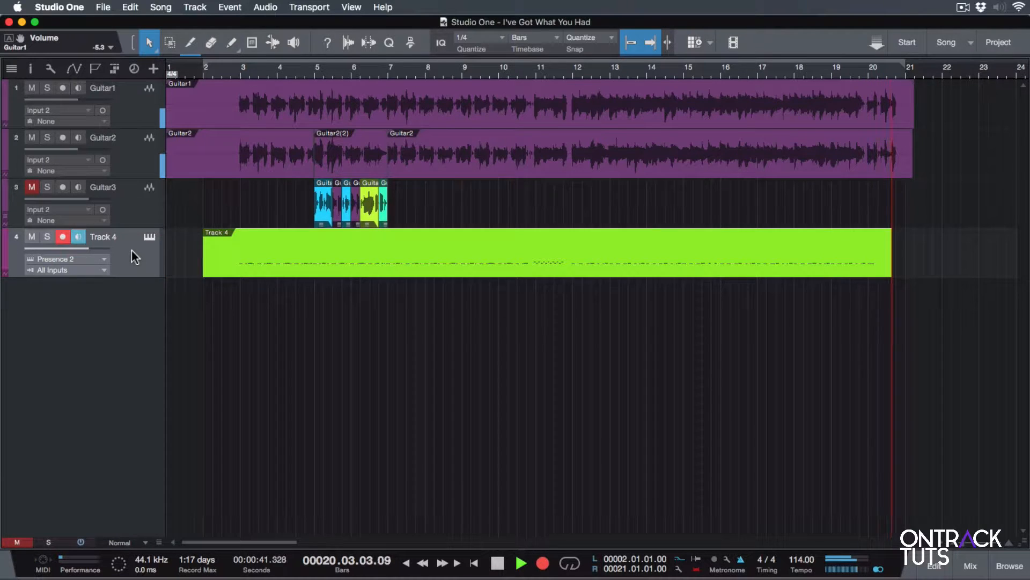
{"action": "key", "text": "space"}
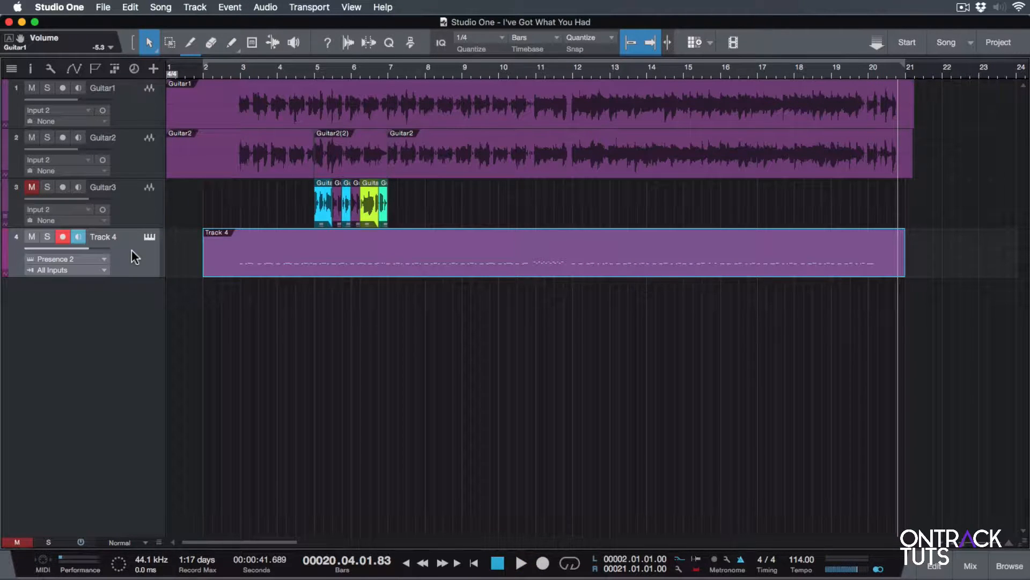
Step: Open the recorded Track 4 part for note editing in an enlarged editor, with the first notes at bar 3 in close view
{"action": "double_click", "coordinate": [305, 242]}
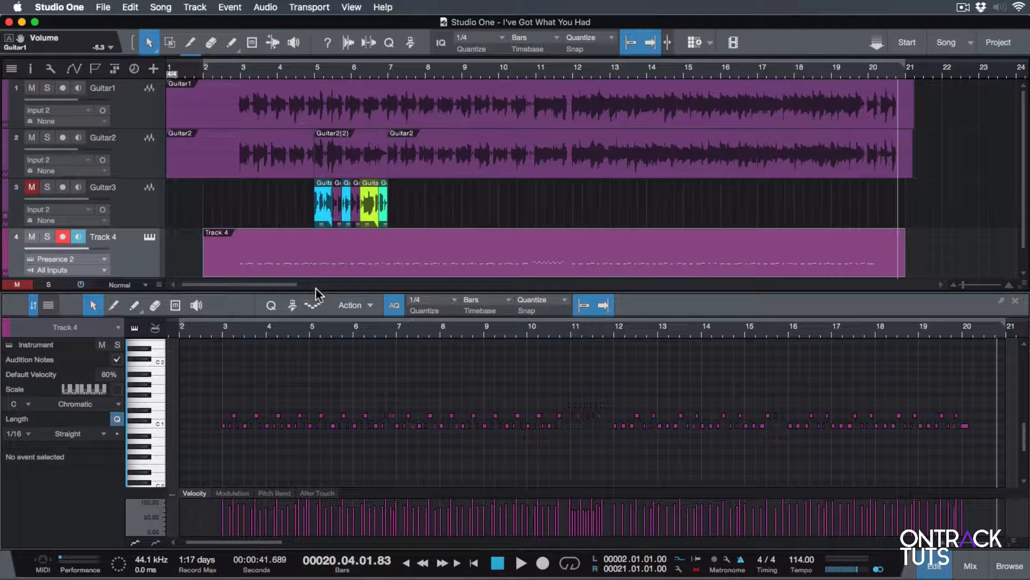
{"action": "left_click_drag", "start_coordinate": [316, 289], "coordinate": [313, 239]}
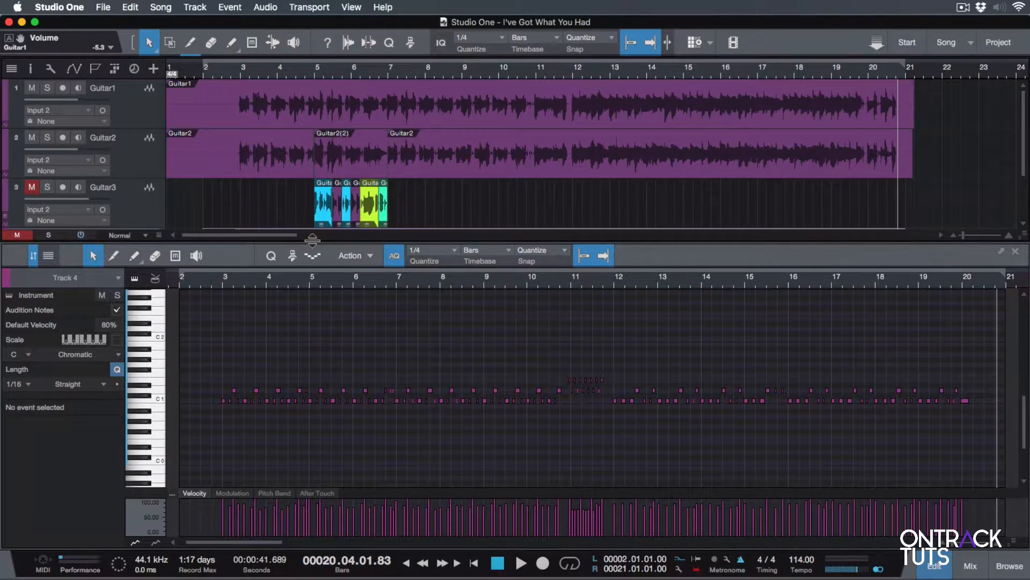
{"action": "scroll", "coordinate": [304, 362], "scroll_direction": "up", "scroll_amount": 3}
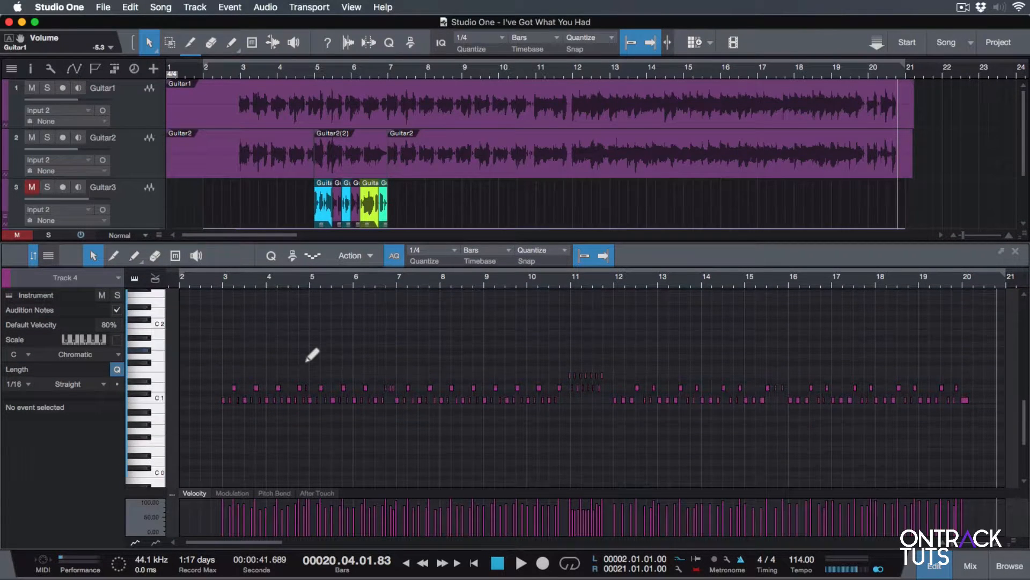
{"action": "scroll", "coordinate": [312, 354], "scroll_direction": "up", "scroll_amount": 1}
{"action": "scroll", "coordinate": [313, 356], "scroll_direction": "up", "scroll_amount": 3}
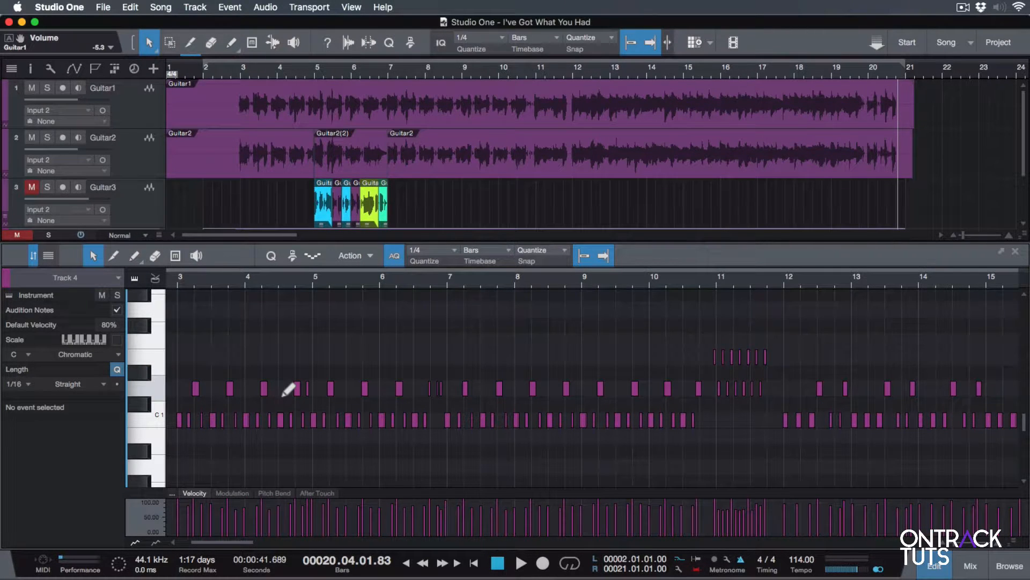
{"action": "scroll", "coordinate": [289, 389], "scroll_direction": "up", "scroll_amount": 5}
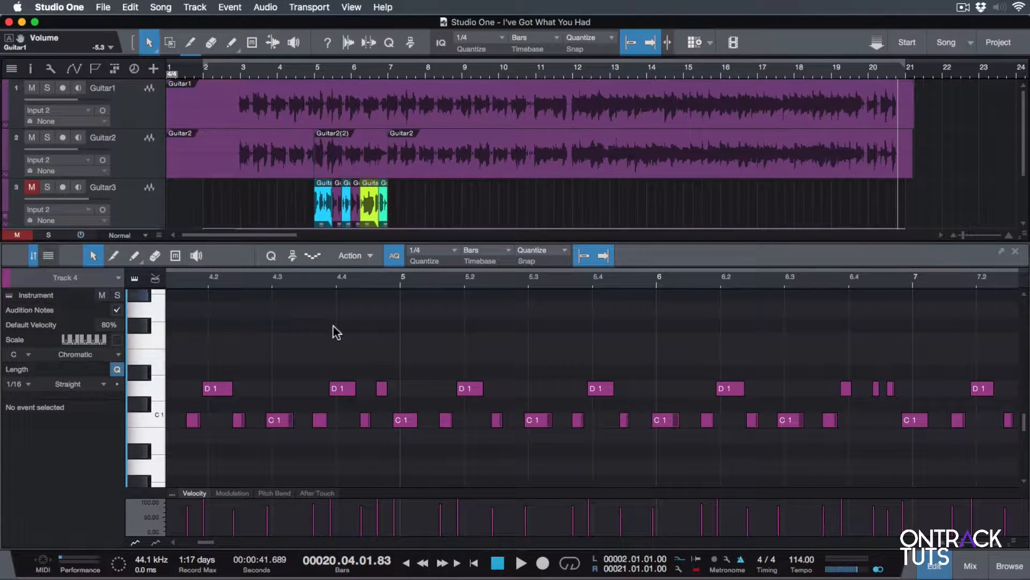
{"action": "scroll", "coordinate": [333, 369], "scroll_direction": "left", "scroll_amount": 10}
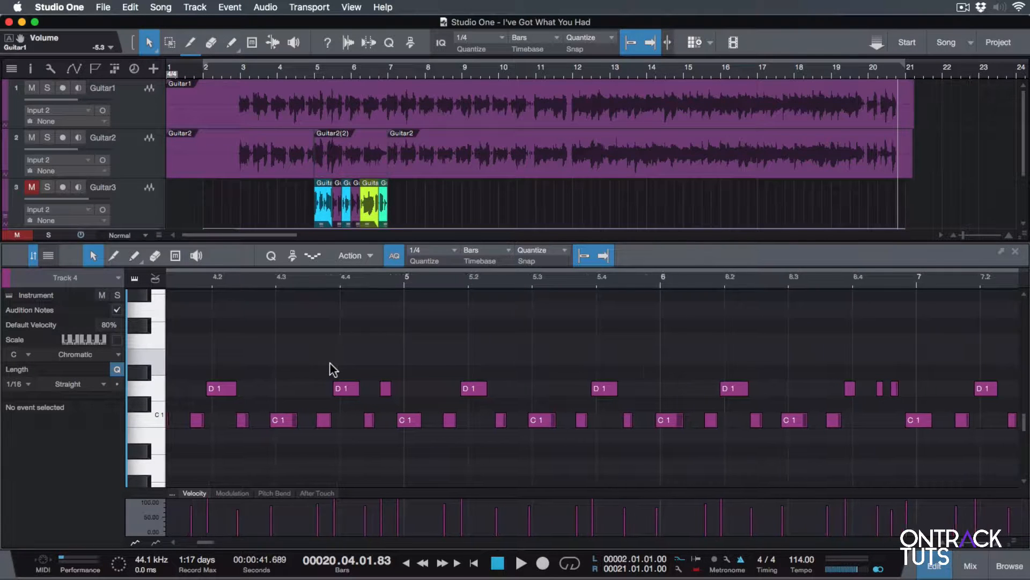
{"action": "scroll", "coordinate": [333, 370], "scroll_direction": "right", "scroll_amount": 2}
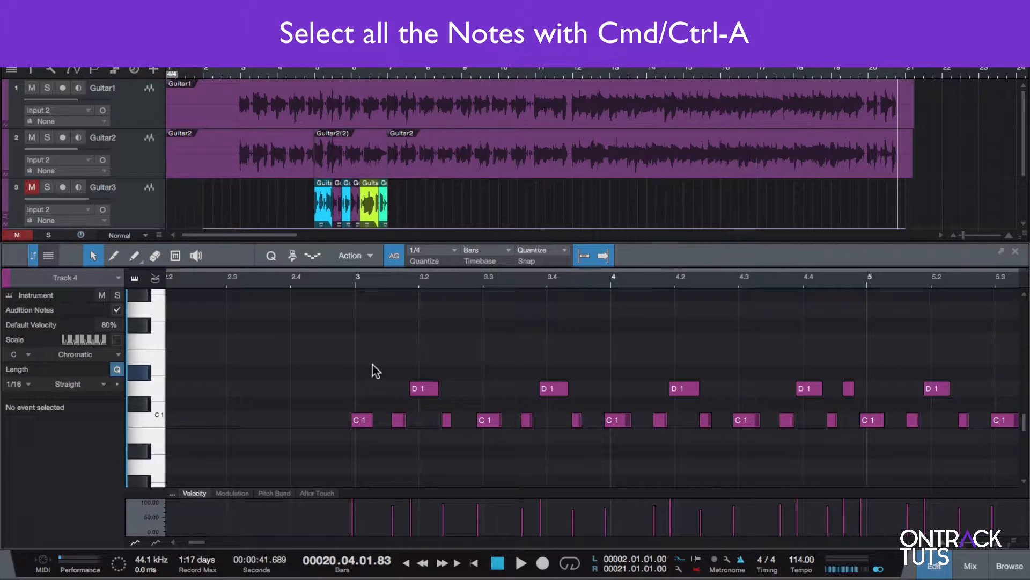
Step: Quantize all the notes in the Track 4 part to 1/16, then clear the selection
{"action": "key", "text": "super+a"}
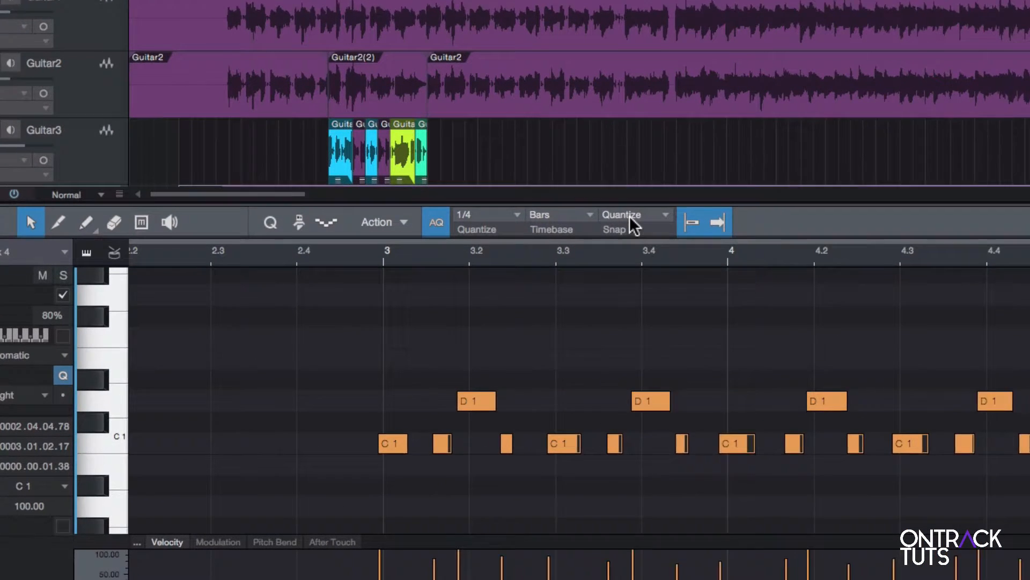
{"action": "left_click", "coordinate": [517, 215]}
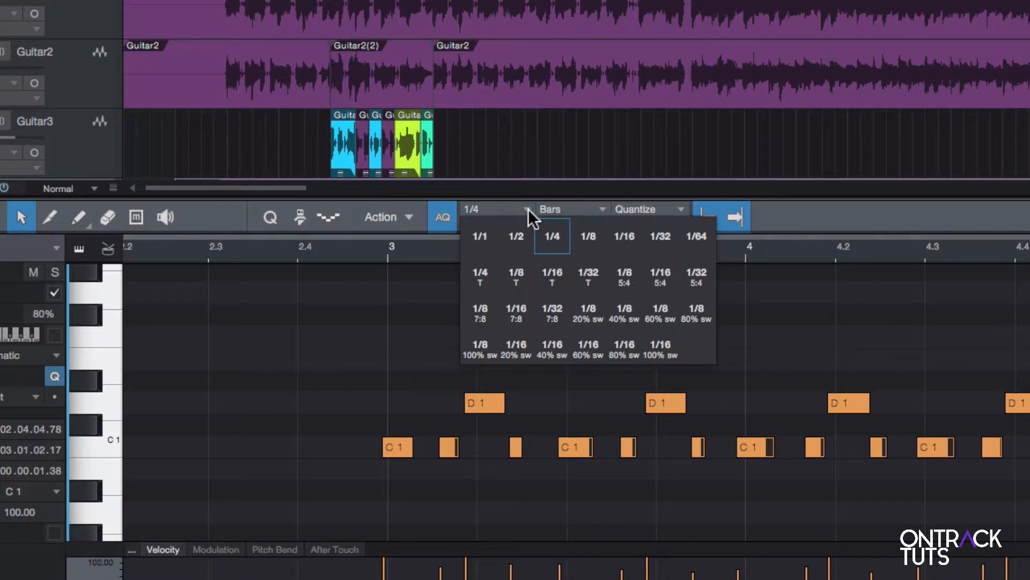
{"action": "left_click", "coordinate": [625, 236]}
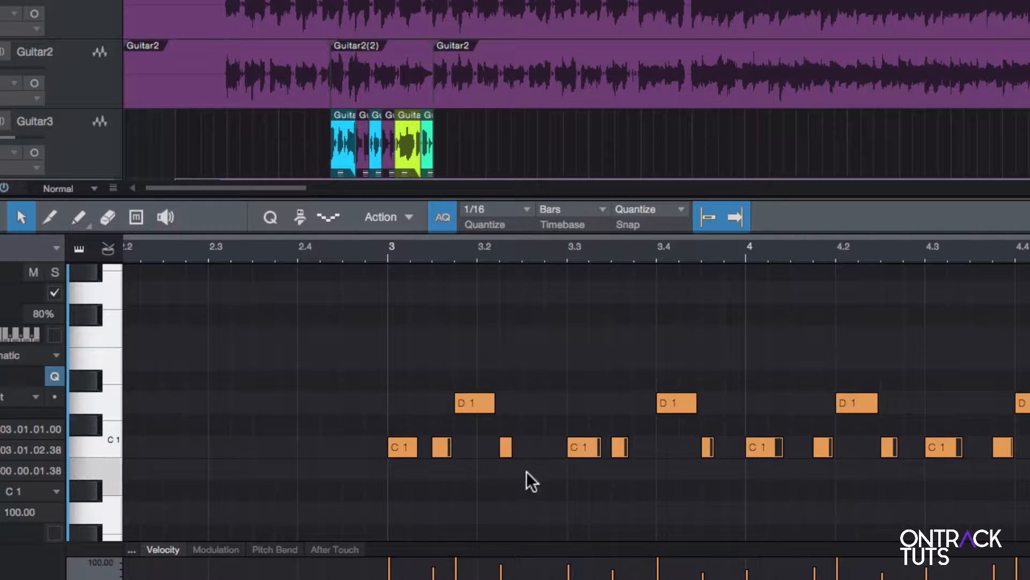
{"action": "left_click", "coordinate": [526, 491]}
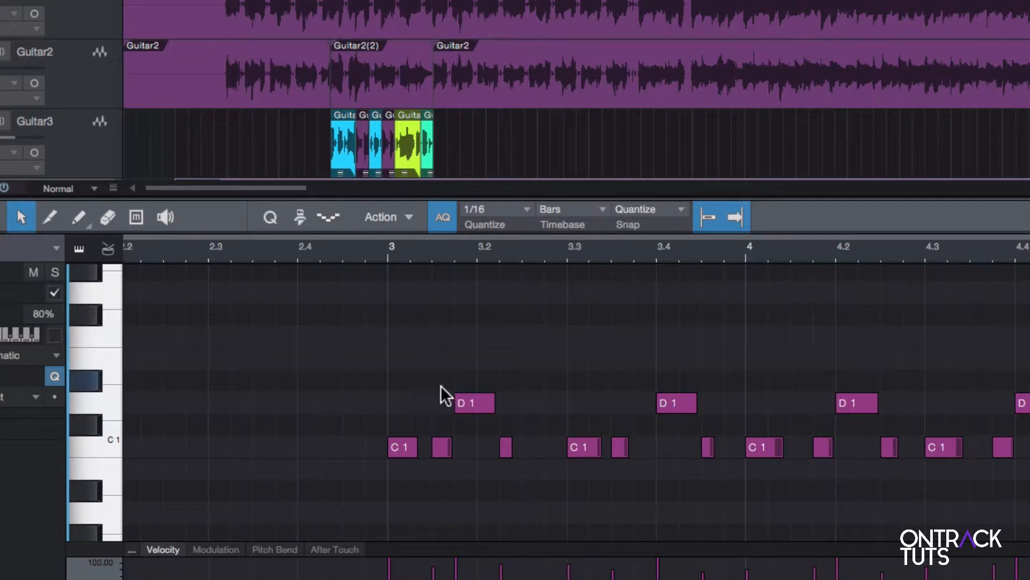
Step: Shift the first D1 note in bar 3 and the short C1 notes on either side a sixteenth later, placing the D1 on 3.2
{"action": "left_click_drag", "start_coordinate": [453, 349], "coordinate": [506, 478]}
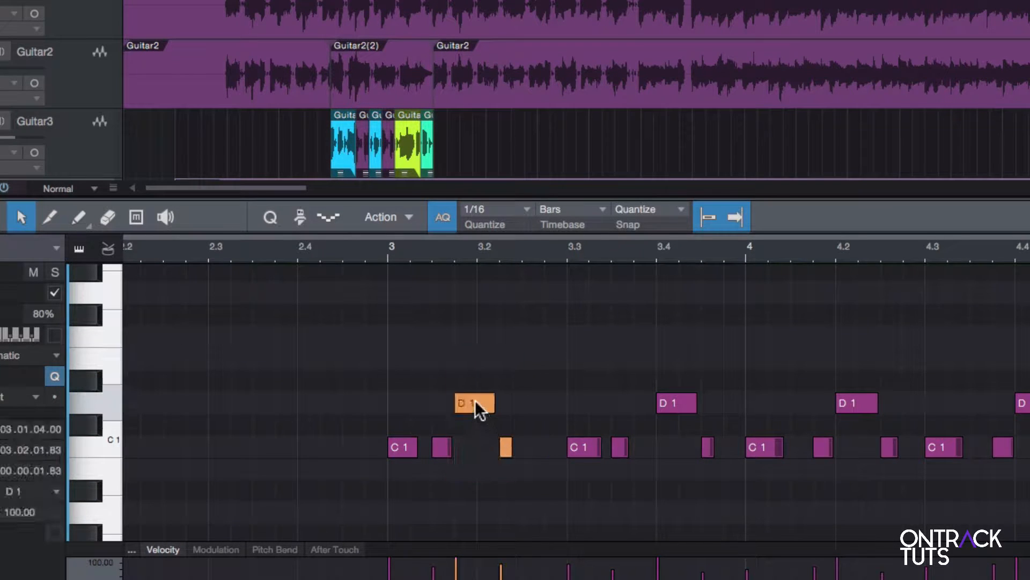
{"action": "left_click_drag", "start_coordinate": [434, 350], "coordinate": [517, 465]}
{"action": "left_click_drag", "start_coordinate": [481, 402], "coordinate": [500, 402]}
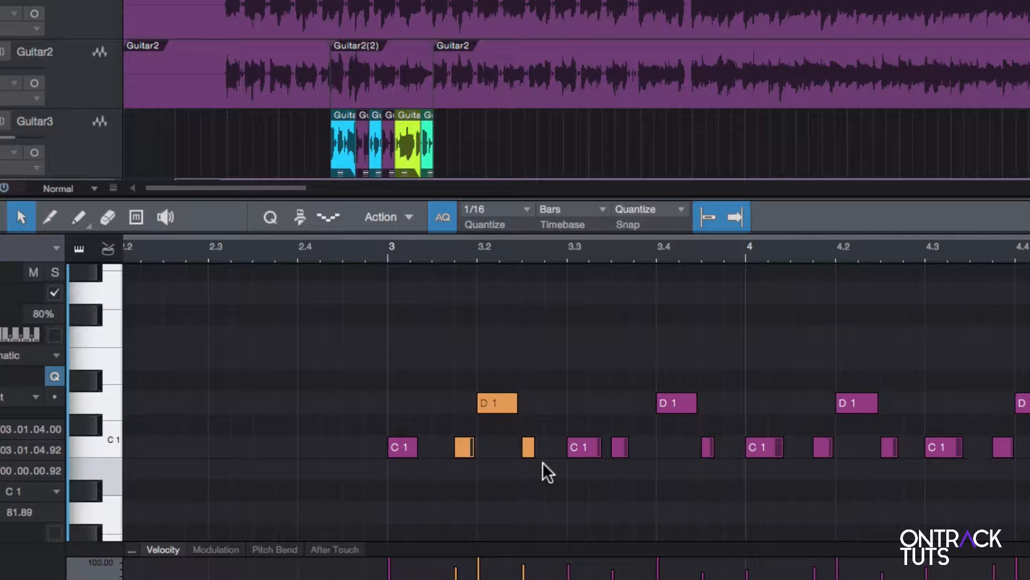
Step: Move the last D1 note of bar 10 onto beat 10.4 and shift the whole D1/E1 fill a sixteenth later to start at bar 11
{"action": "scroll", "coordinate": [542, 462], "scroll_direction": "right", "scroll_amount": 10}
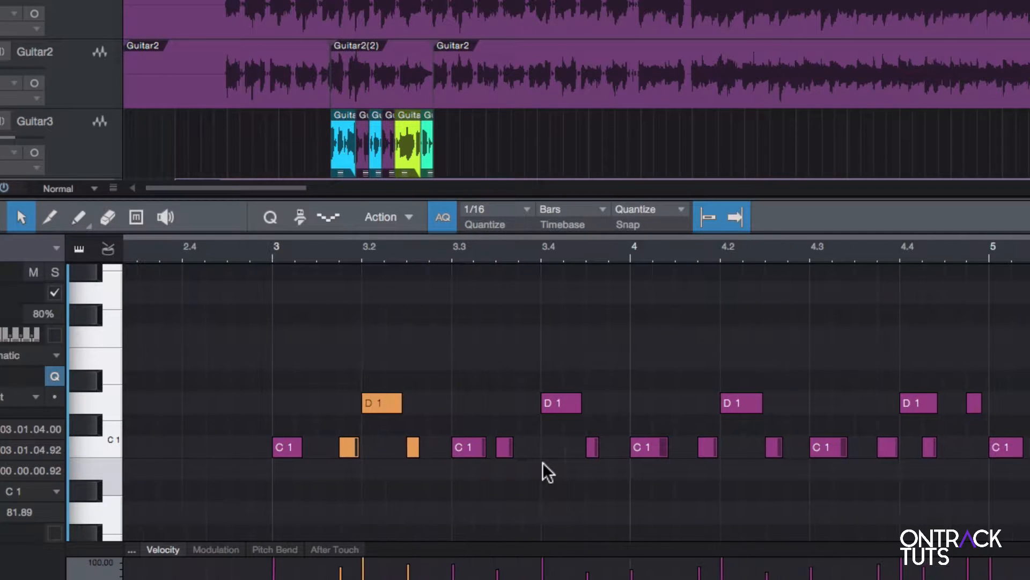
{"action": "scroll", "coordinate": [543, 462], "scroll_direction": "right", "scroll_amount": 15}
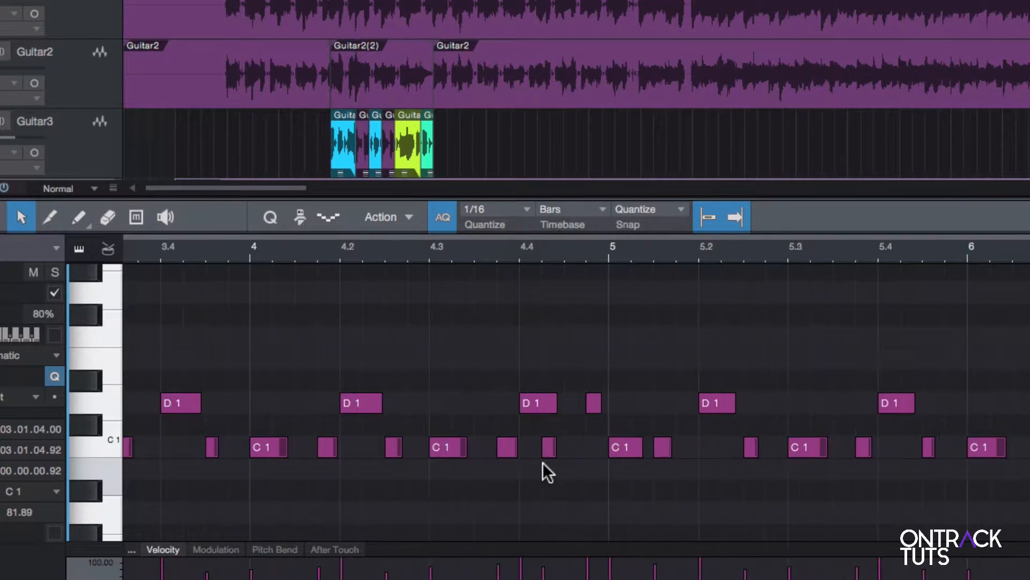
{"action": "scroll", "coordinate": [543, 462], "scroll_direction": "right", "scroll_amount": 15}
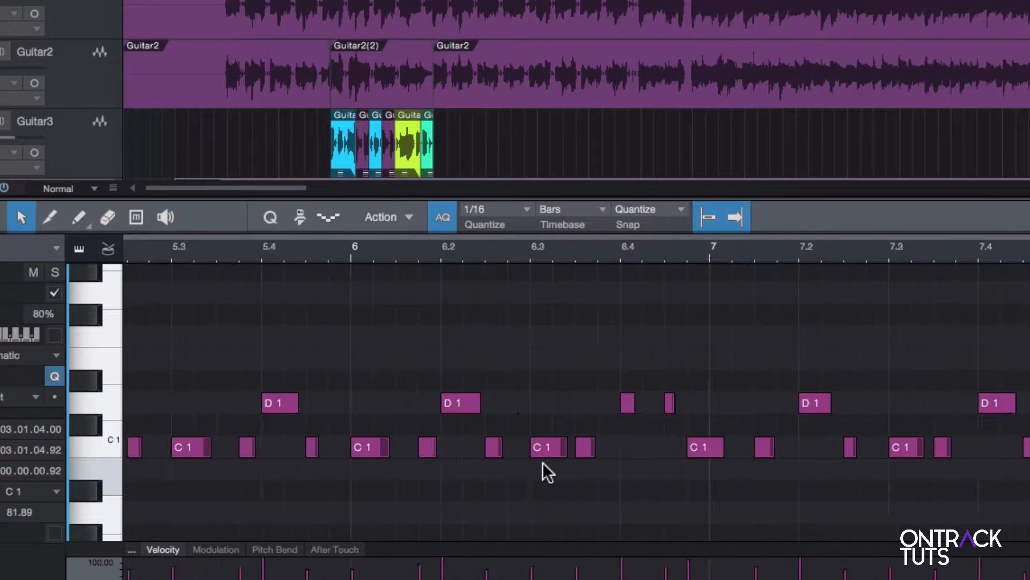
{"action": "scroll", "coordinate": [542, 462], "scroll_direction": "right", "scroll_amount": 15}
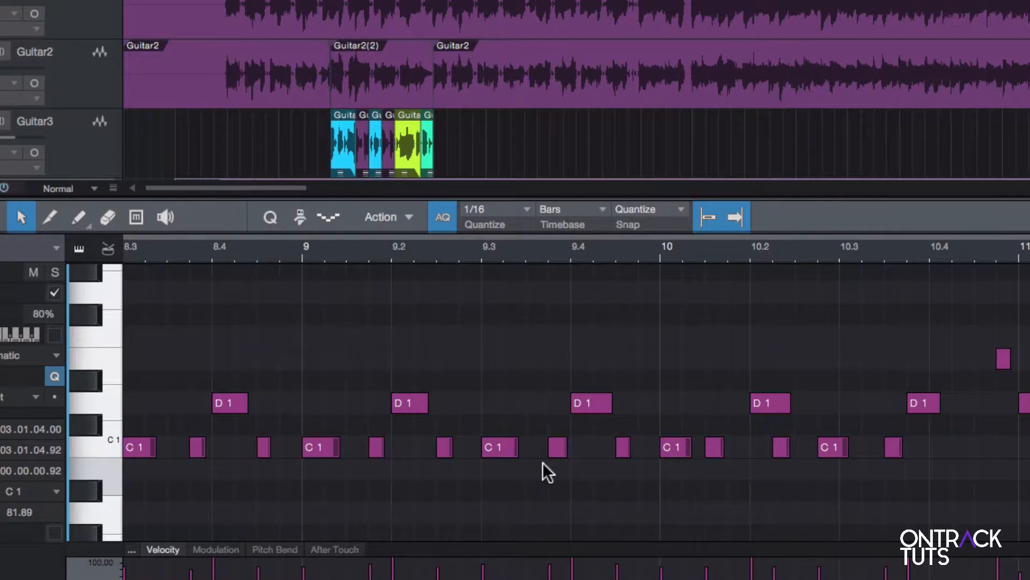
{"action": "scroll", "coordinate": [542, 462], "scroll_direction": "right", "scroll_amount": 3}
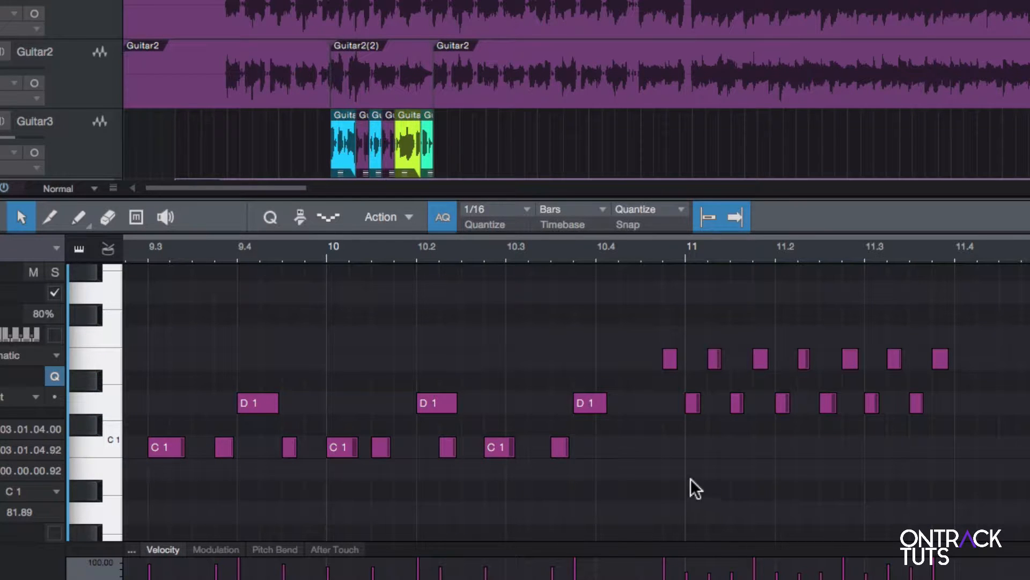
{"action": "left_click_drag", "start_coordinate": [593, 413], "coordinate": [615, 408]}
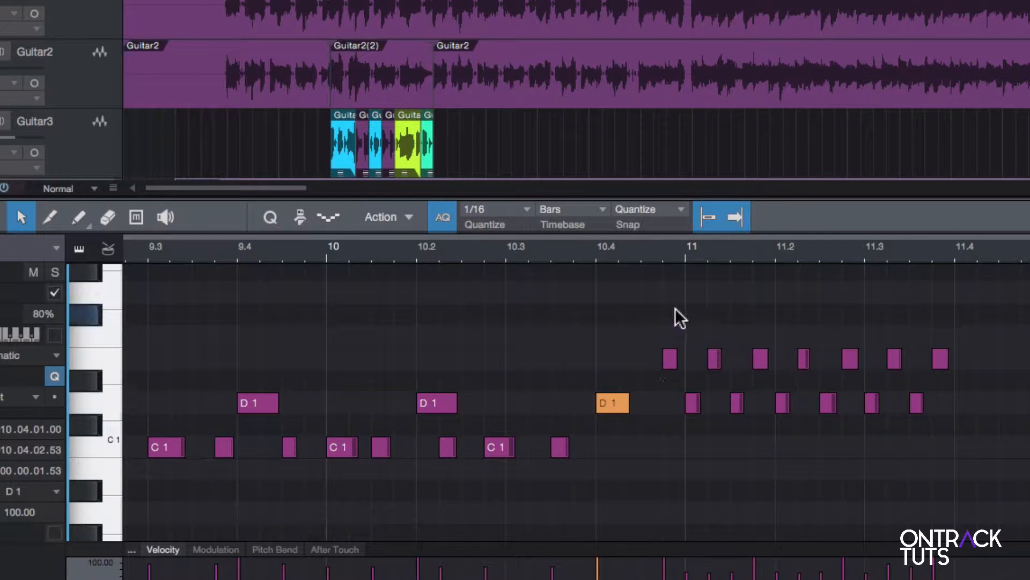
{"action": "left_click_drag", "start_coordinate": [664, 303], "coordinate": [961, 429]}
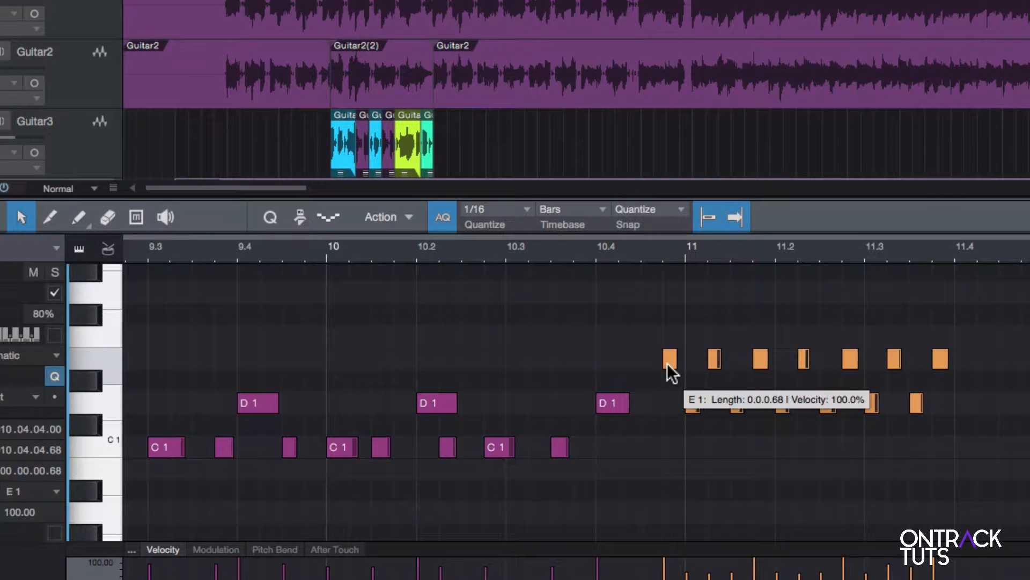
{"action": "left_click_drag", "start_coordinate": [668, 362], "coordinate": [707, 363]}
Step: Examine the remaining quantized notes after bar 11 for misplaced hits, then return to the start of the part
{"action": "scroll", "coordinate": [751, 465], "scroll_direction": "right", "scroll_amount": 8}
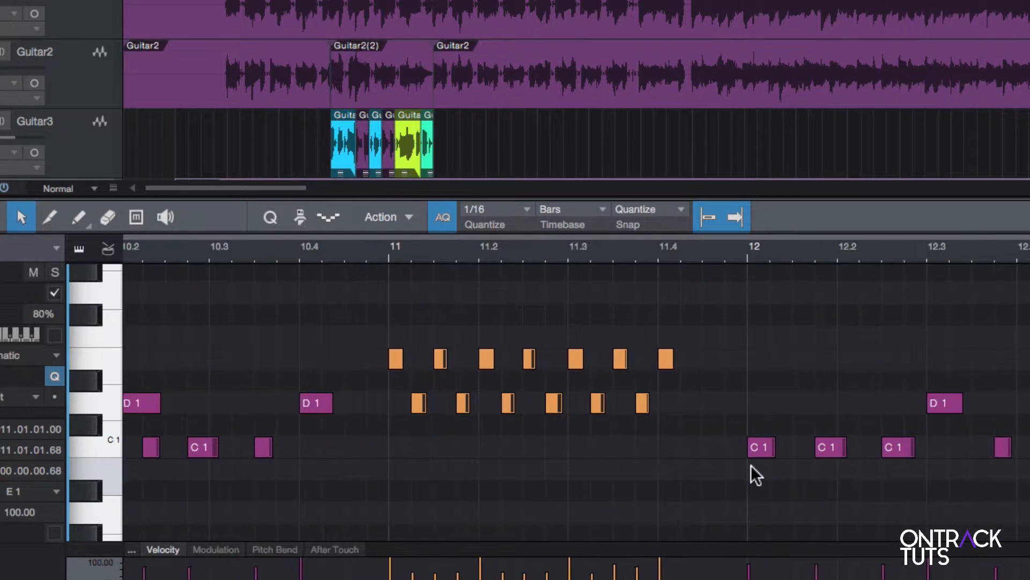
{"action": "scroll", "coordinate": [752, 465], "scroll_direction": "right", "scroll_amount": 15}
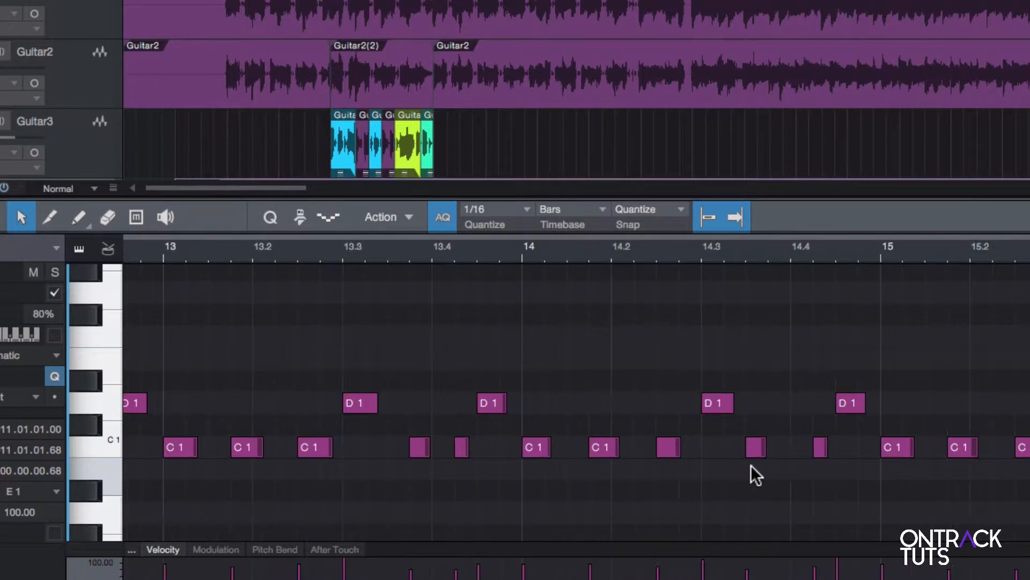
{"action": "scroll", "coordinate": [751, 466], "scroll_direction": "right", "scroll_amount": 20}
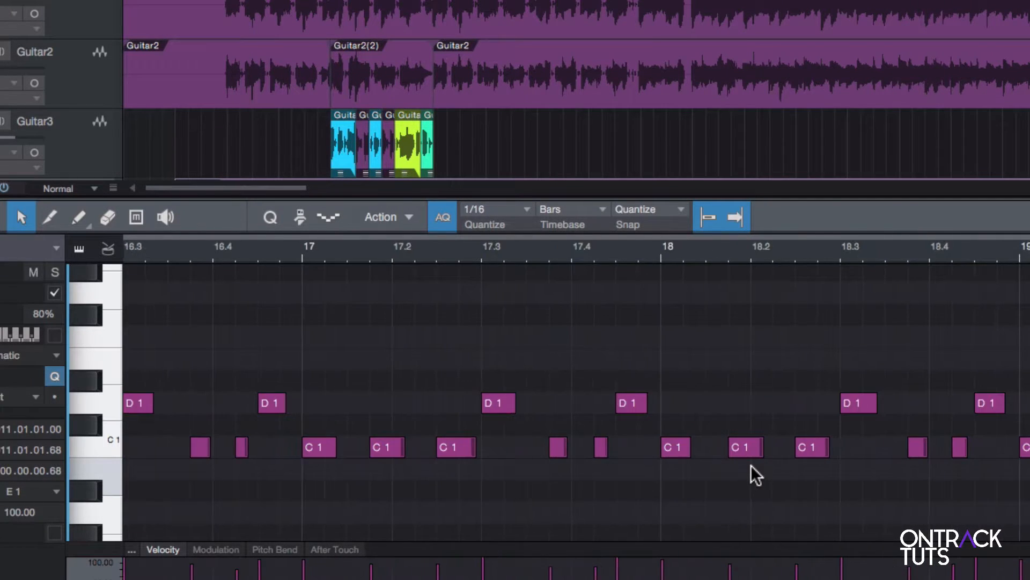
{"action": "scroll", "coordinate": [751, 464], "scroll_direction": "left", "scroll_amount": 20}
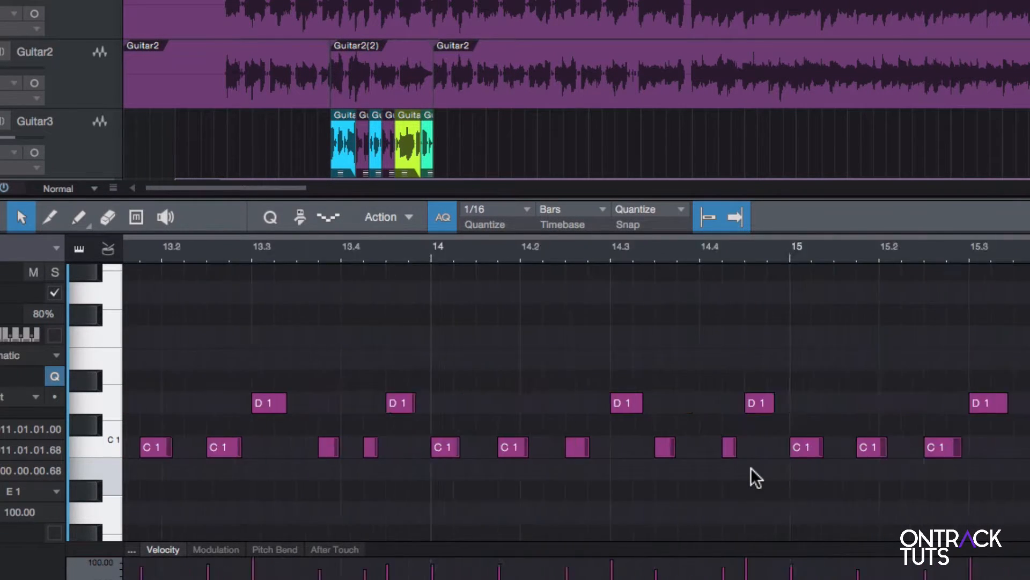
{"action": "scroll", "coordinate": [751, 468], "scroll_direction": "left", "scroll_amount": 20}
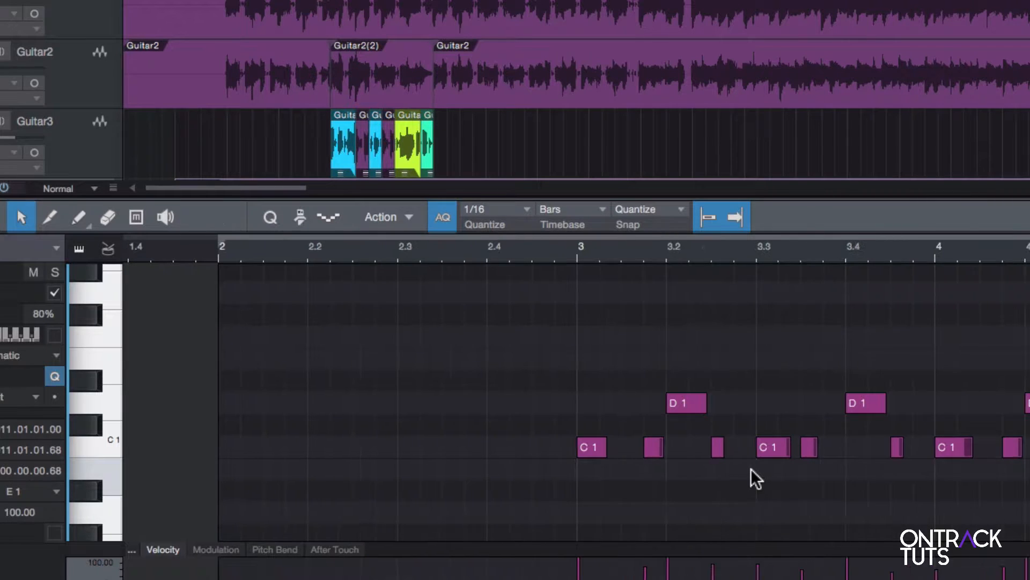
{"action": "right_click", "coordinate": [590, 445]}
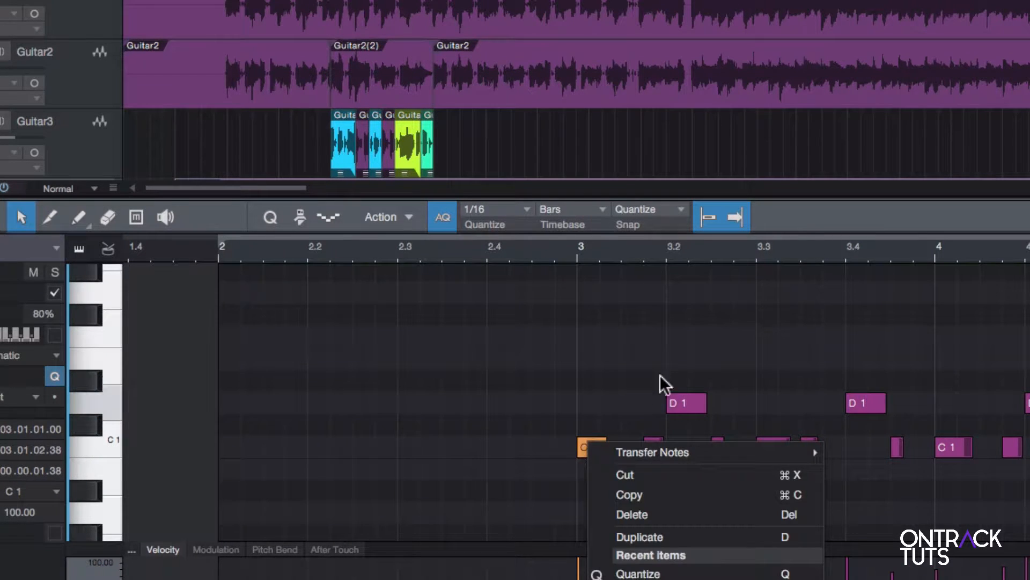
{"action": "left_click", "coordinate": [647, 357]}
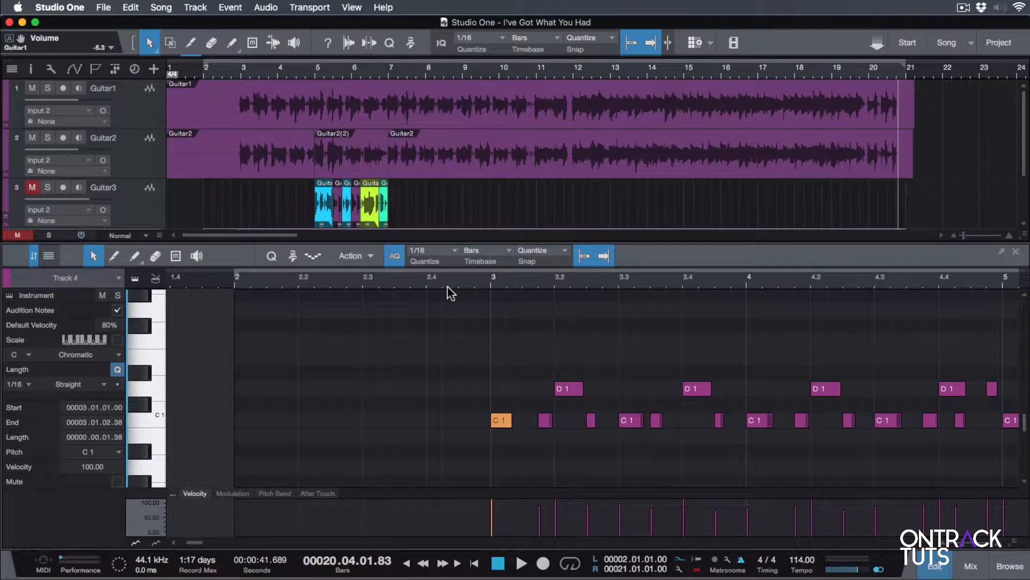
Step: Play the part from just before bar 3 and move the short C1 note after beat 3.3 to position 3.3.4
{"action": "left_click", "coordinate": [435, 282]}
{"action": "key", "text": "space"}
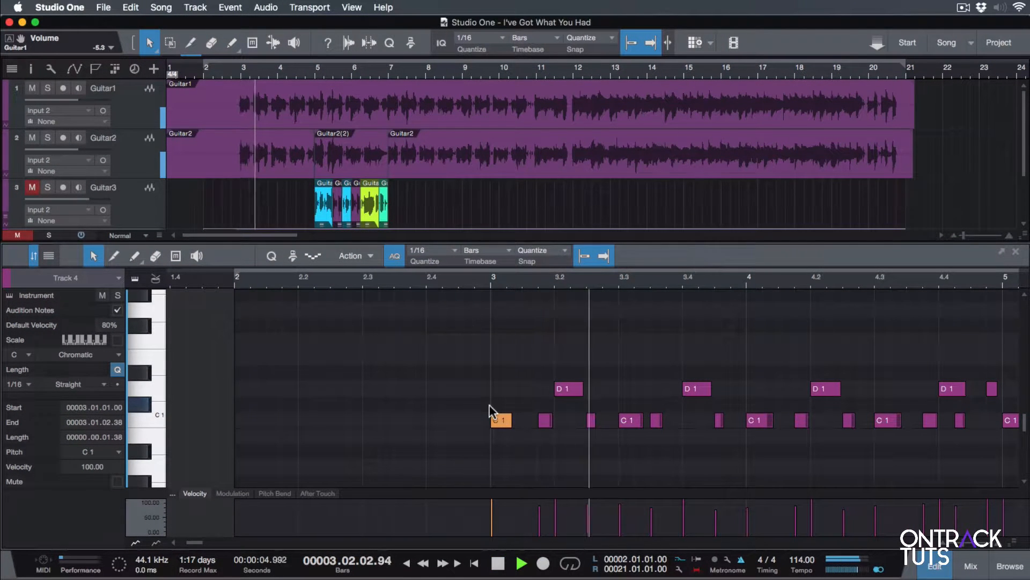
{"action": "key", "text": "space"}
{"action": "left_click", "coordinate": [629, 444]}
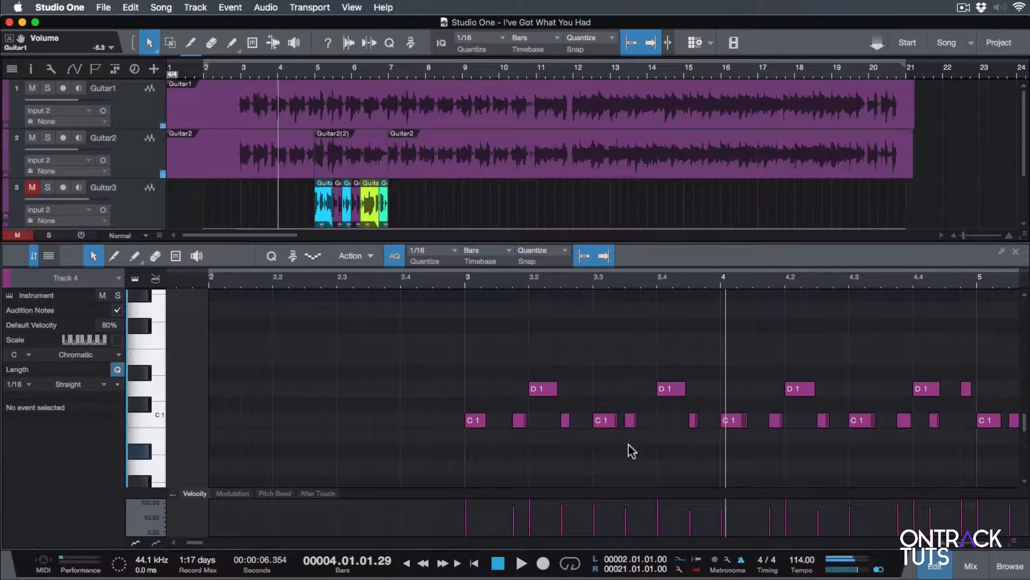
{"action": "left_click_drag", "start_coordinate": [630, 418], "coordinate": [640, 417]}
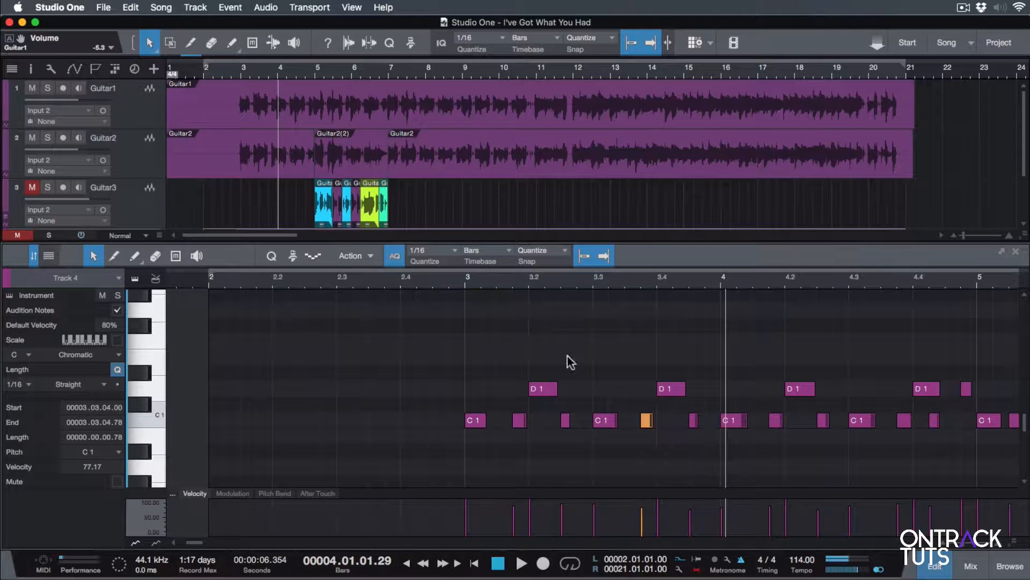
Step: Play back the corrected notes from just before bar 3 into bar 5 to check their timing
{"action": "left_click", "coordinate": [446, 282]}
{"action": "key", "text": "space"}
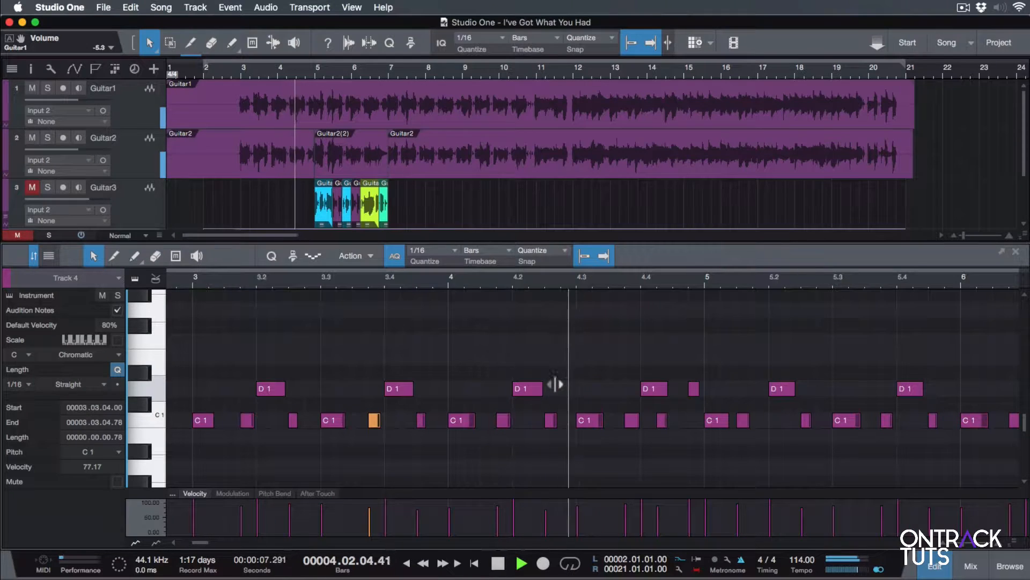
{"action": "key", "text": "space"}
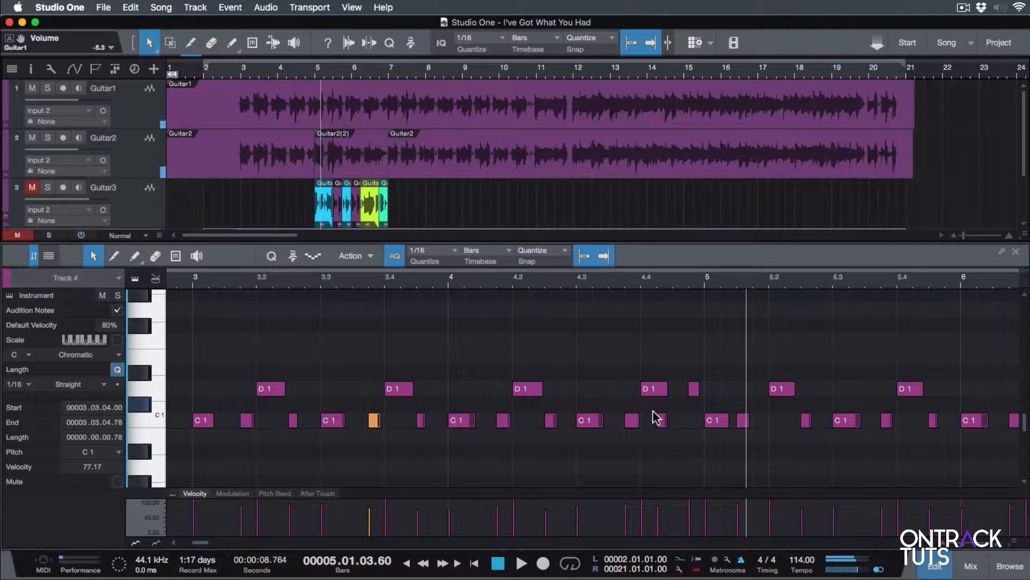
Step: Move the short C1 note after beat 4.4 to position 4.4.3 and play back from just after beat 4.2
{"action": "left_click", "coordinate": [586, 284]}
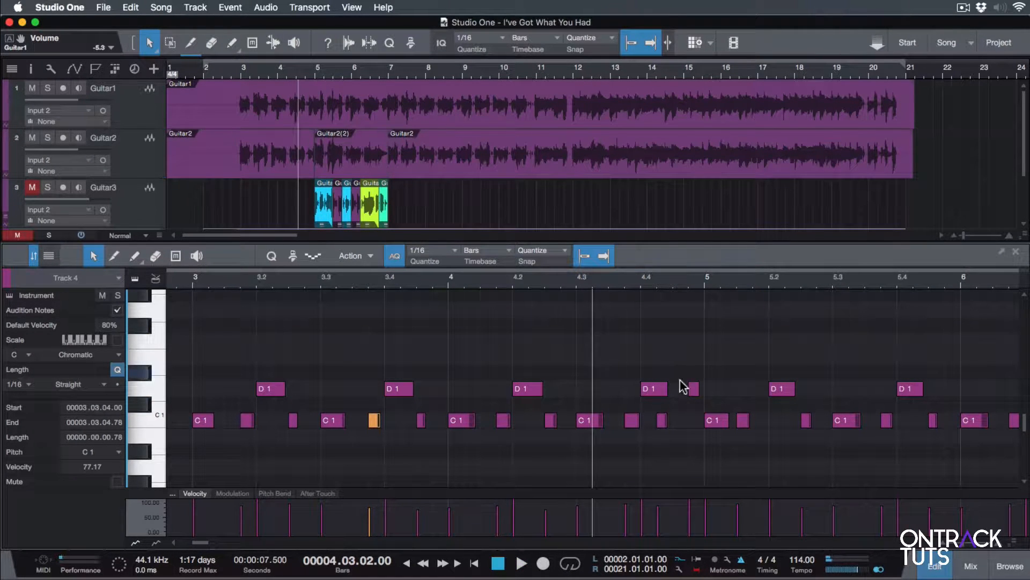
{"action": "left_click_drag", "start_coordinate": [664, 424], "coordinate": [671, 417]}
{"action": "left_click", "coordinate": [526, 283]}
{"action": "key", "text": "space"}
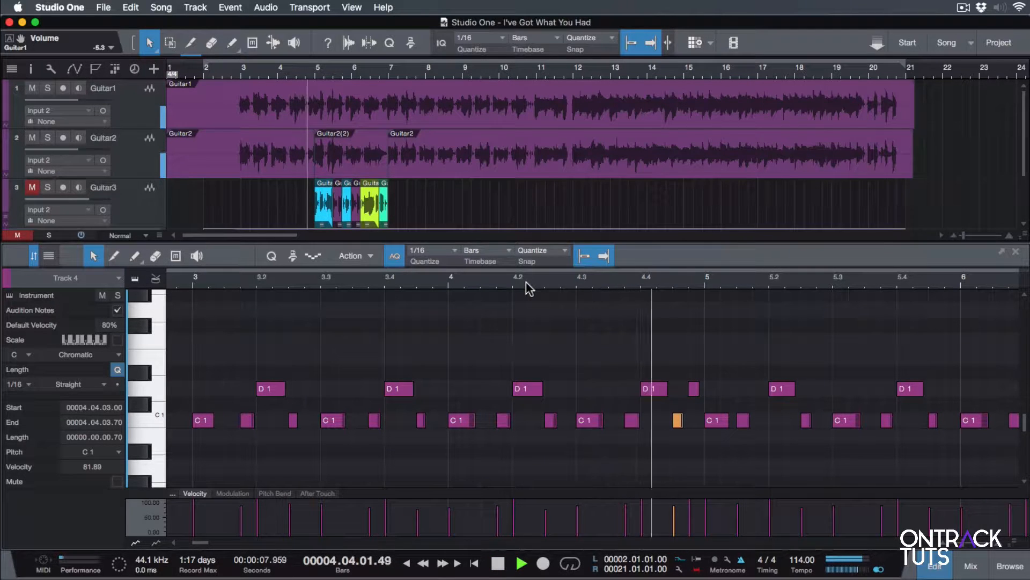
{"action": "key", "text": "space"}
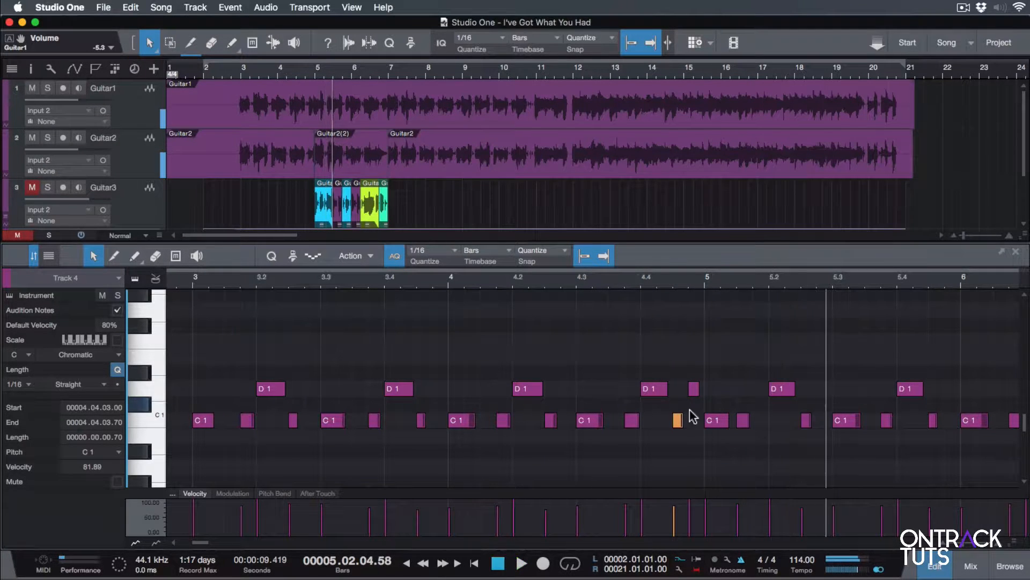
Step: Move the second C1 note of bar 5 to position 5.1.4 and play back from just after beat 4.3
{"action": "left_click", "coordinate": [745, 419]}
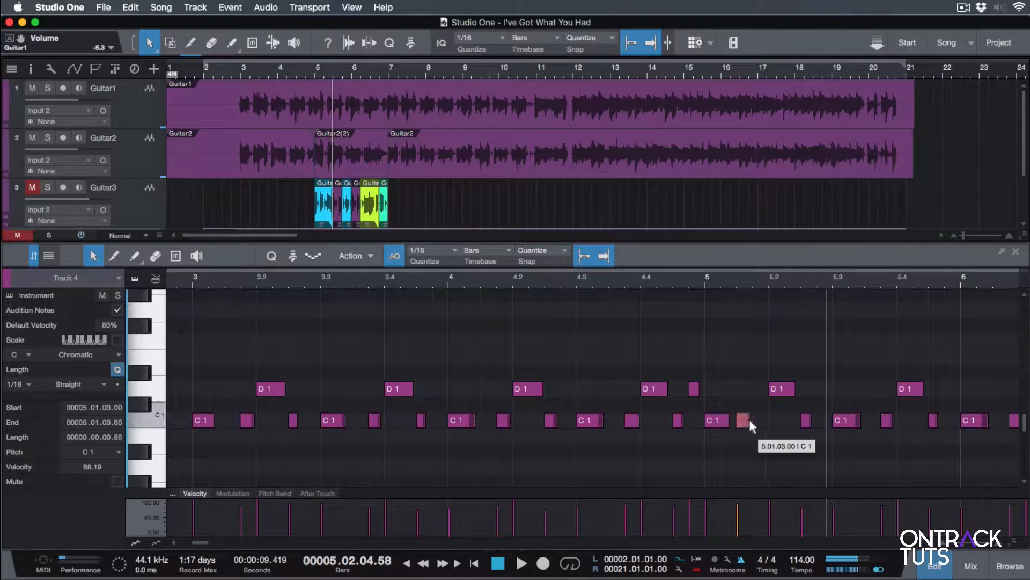
{"action": "left_click", "coordinate": [597, 281]}
{"action": "key", "text": "space"}
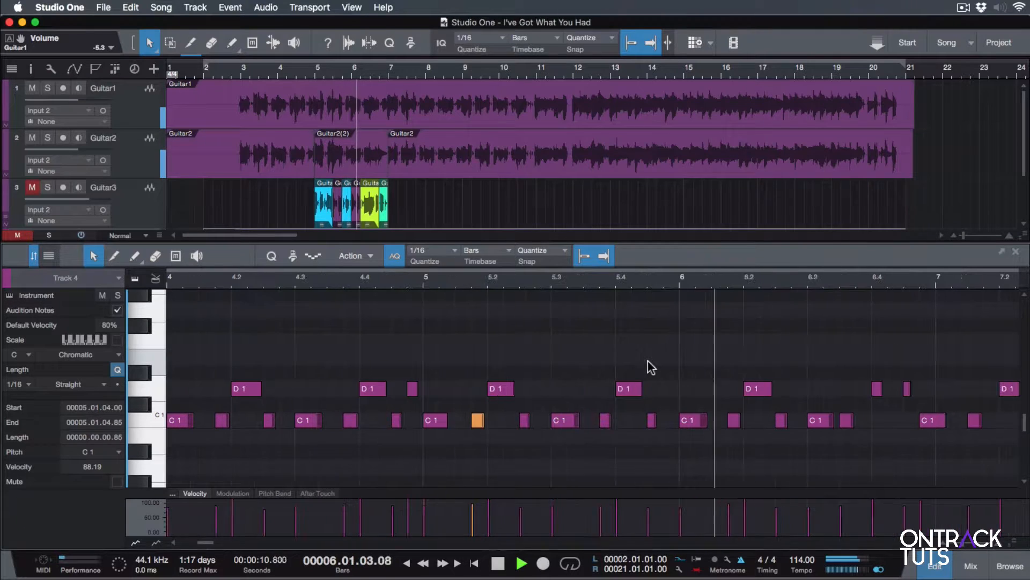
{"action": "key", "text": "space"}
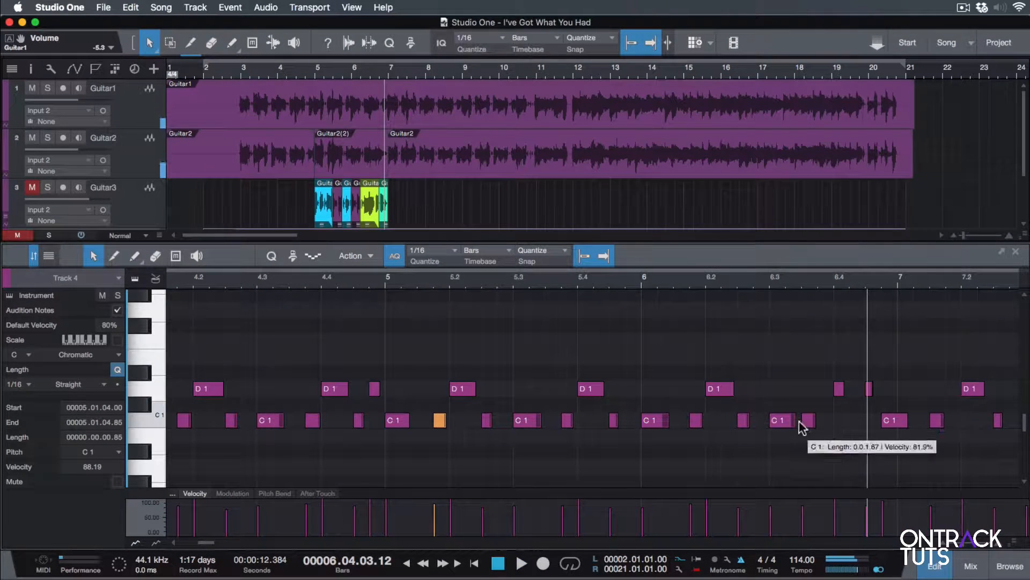
Step: Move the short C1 note after beat 6.3 to position 6.3.4 and play back from 6.1.3 into bar 7
{"action": "left_click", "coordinate": [808, 420]}
{"action": "left_click_drag", "start_coordinate": [806, 419], "coordinate": [823, 420]}
{"action": "left_click", "coordinate": [671, 282]}
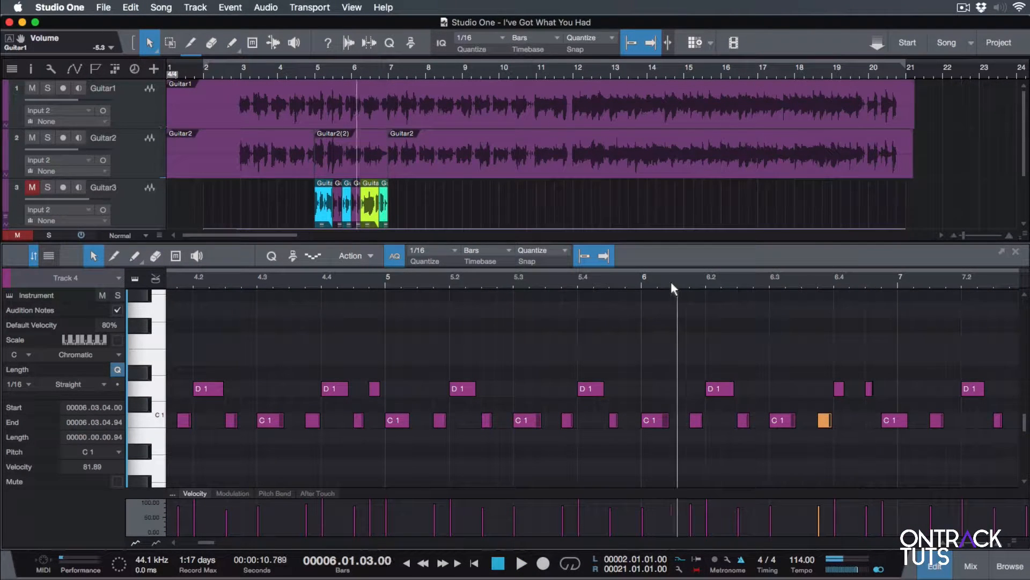
{"action": "key", "text": "space"}
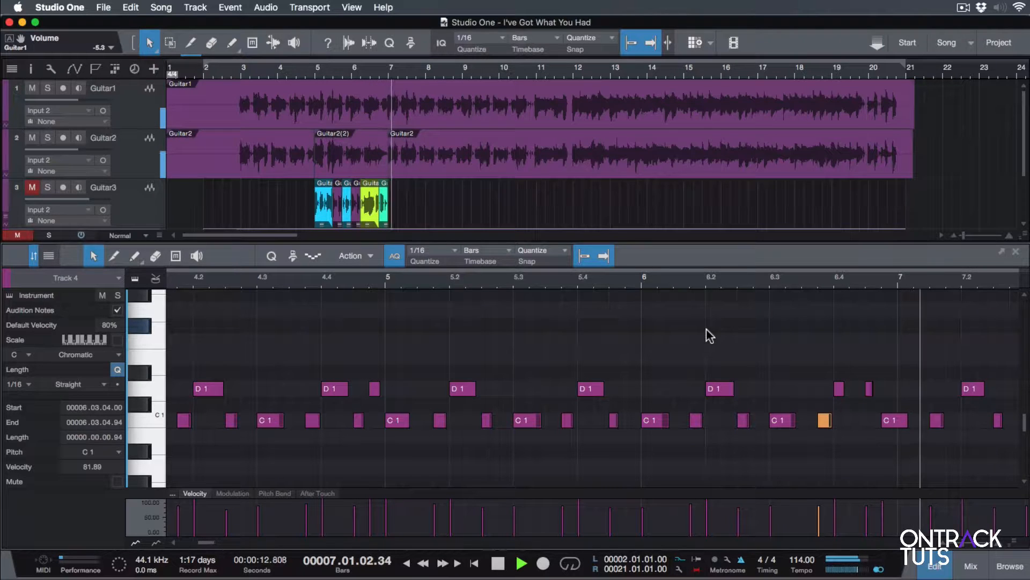
{"action": "key", "text": "space"}
Step: Shift the two C1 notes around bar 7 a sixteenth later to start at 7.1.1 and play back from just before beat 6.2
{"action": "scroll", "coordinate": [781, 386], "scroll_direction": "right", "scroll_amount": 4}
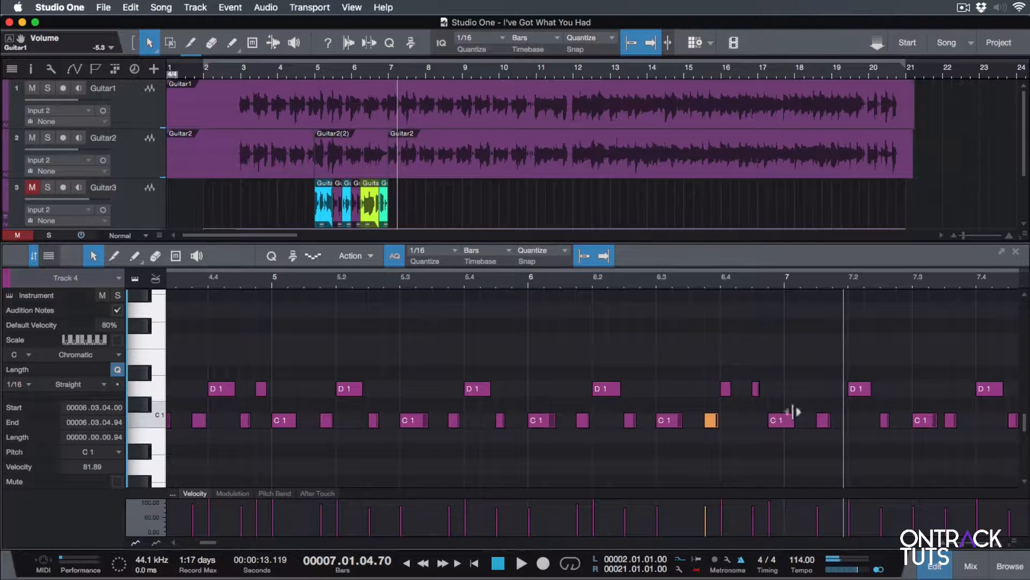
{"action": "left_click", "coordinate": [795, 422]}
{"action": "left_click_drag", "start_coordinate": [781, 420], "coordinate": [794, 420]}
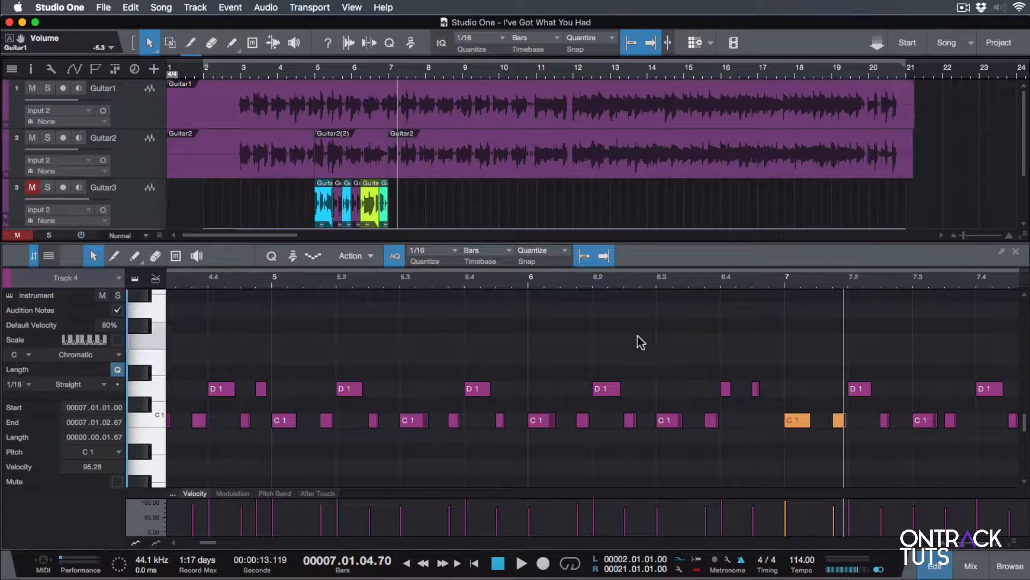
{"action": "left_click", "coordinate": [578, 281]}
{"action": "key", "text": "space"}
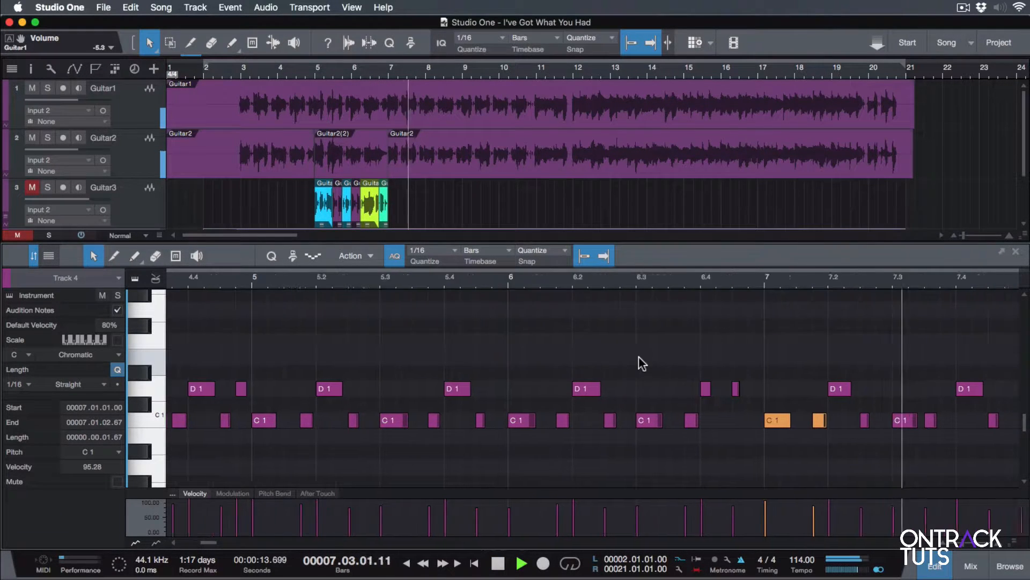
{"action": "key", "text": "space"}
Step: Move the short C1 note after beat 7.3 to position 7.3.4 and play back from 7.2.2 into bar 10
{"action": "left_click", "coordinate": [840, 420]}
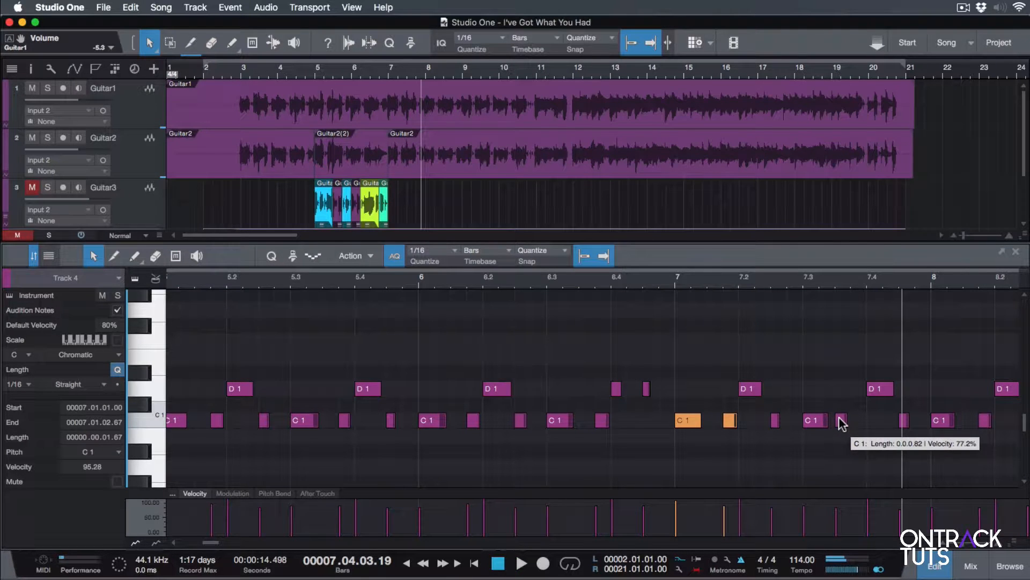
{"action": "left_click_drag", "start_coordinate": [842, 422], "coordinate": [852, 416]}
{"action": "left_click", "coordinate": [753, 280]}
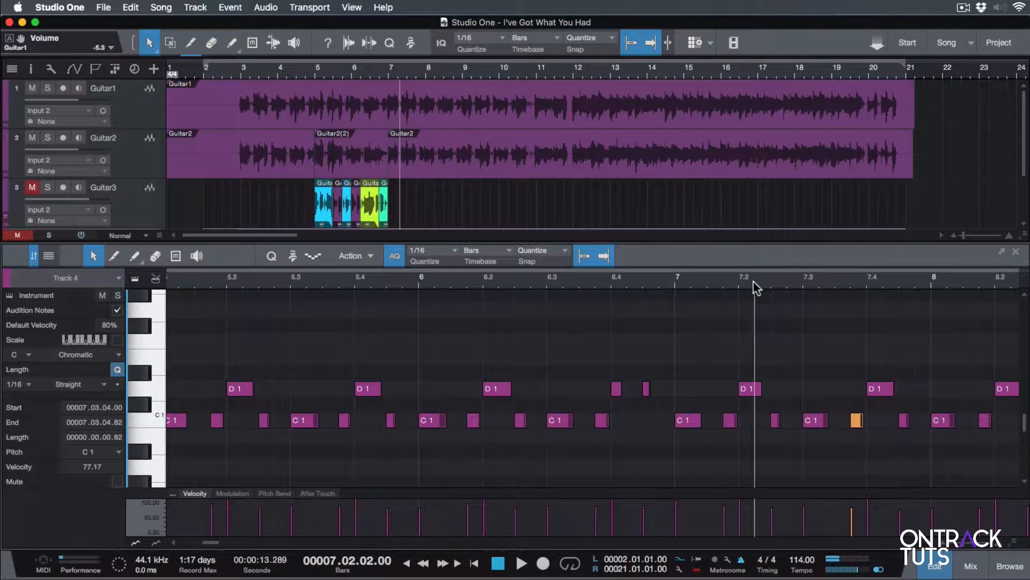
{"action": "key", "text": "space"}
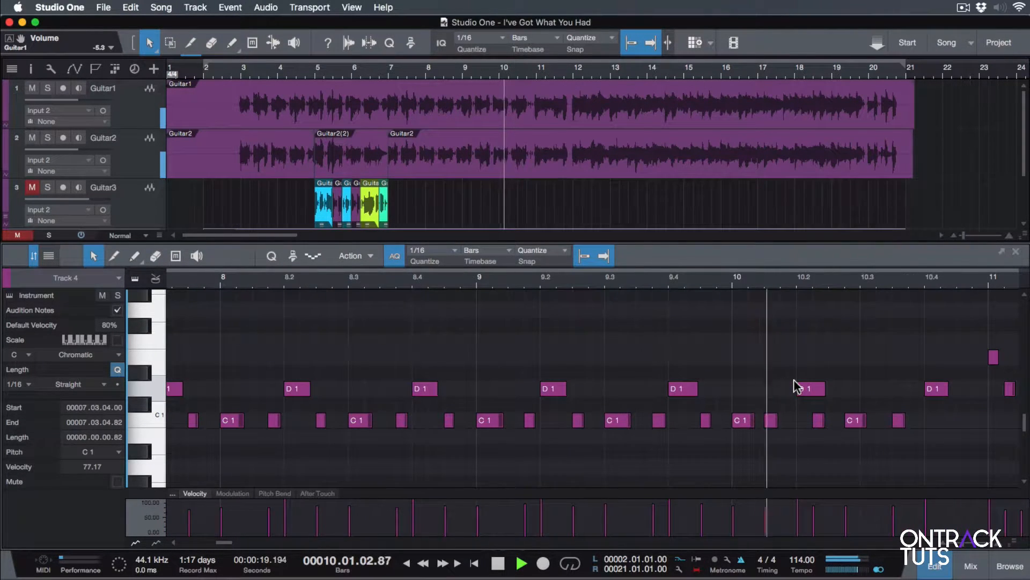
{"action": "key", "text": "space"}
Step: Move bar 10's second C1 note to 10.1.4 and shift the two C1 notes near beat 10.3 a sixteenth later to start at 10.3.1
{"action": "left_click_drag", "start_coordinate": [748, 422], "coordinate": [763, 419]}
{"action": "scroll", "coordinate": [644, 335], "scroll_direction": "right", "scroll_amount": 3}
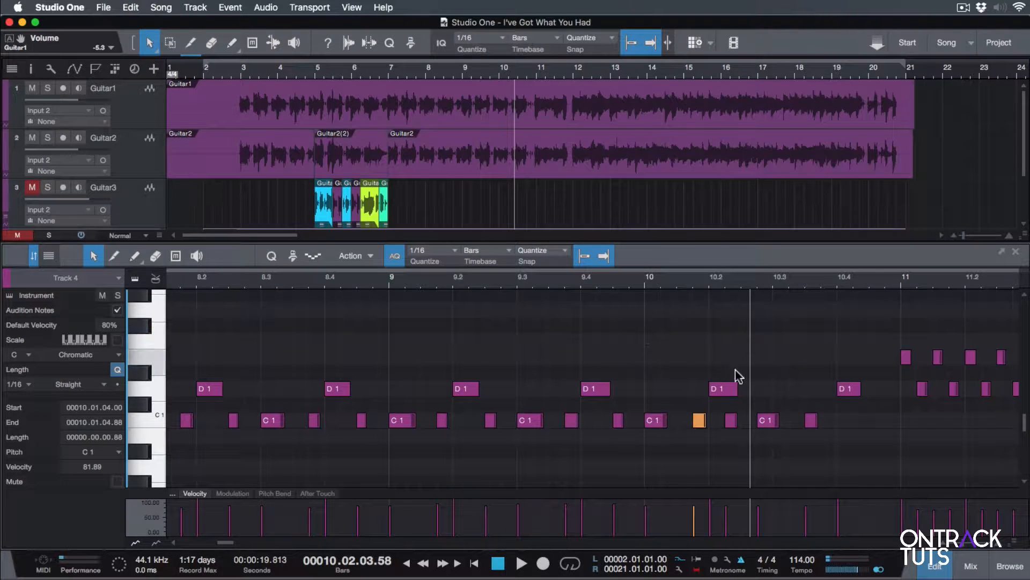
{"action": "left_click", "coordinate": [767, 396]}
{"action": "left_click_drag", "start_coordinate": [814, 423], "coordinate": [782, 421]}
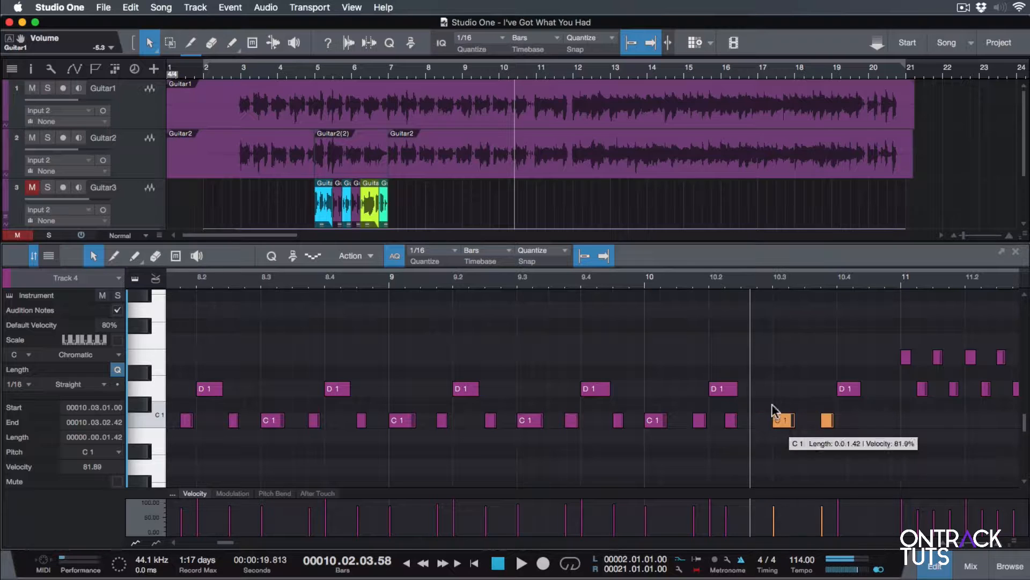
Step: Move the short C1 note after beat 10.2 to position 10.2.3 and play back from just after beat 9.4 into bar 12
{"action": "left_click", "coordinate": [732, 420]}
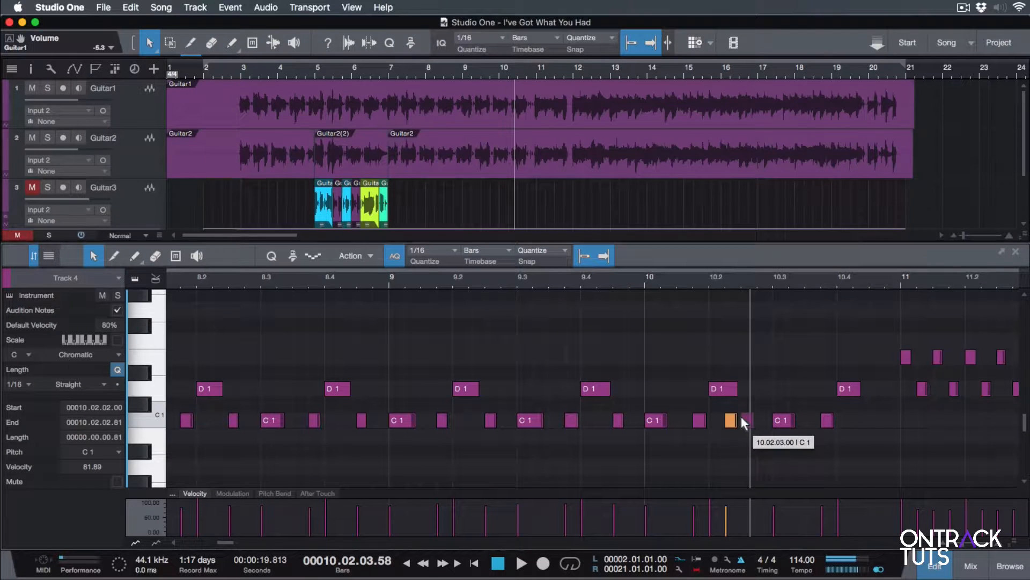
{"action": "left_click", "coordinate": [597, 283]}
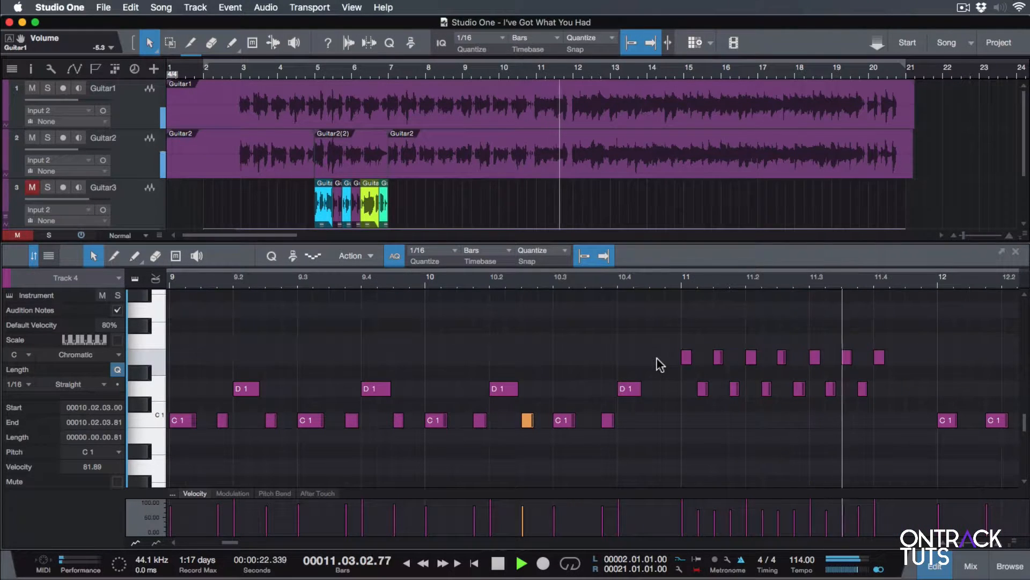
{"action": "key", "text": "space"}
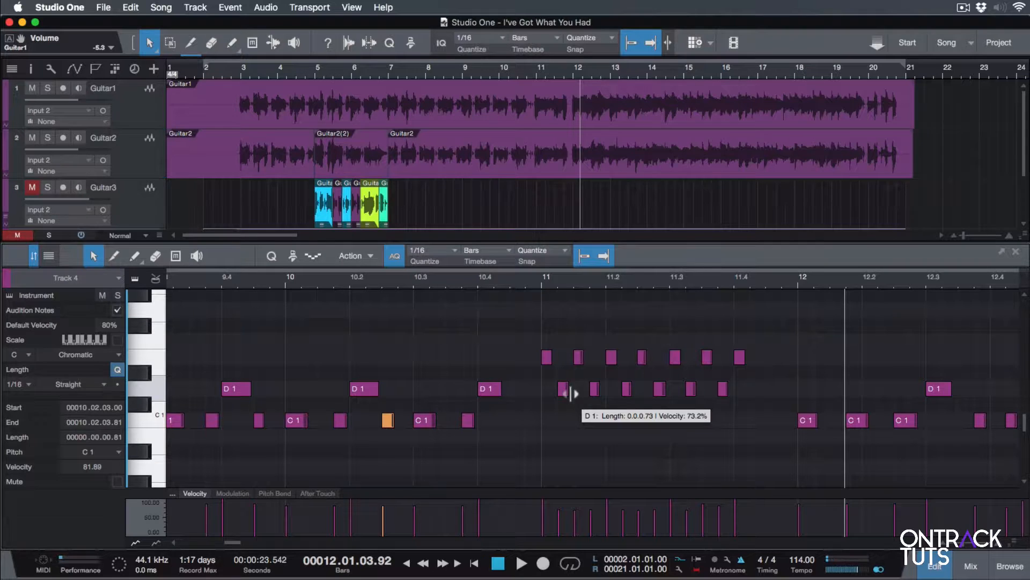
Step: Copy the C1 note at beat 10.3 onto all four beats of bar 11 beneath the D1/E1 fill
{"action": "left_click", "coordinate": [421, 421]}
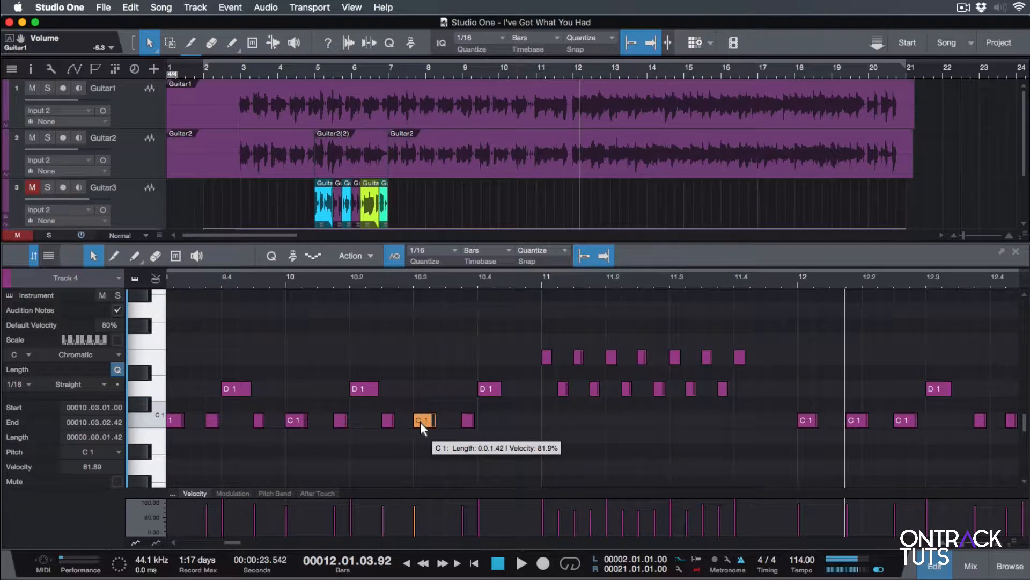
{"action": "left_click_drag", "start_coordinate": [420, 421], "coordinate": [745, 423]}
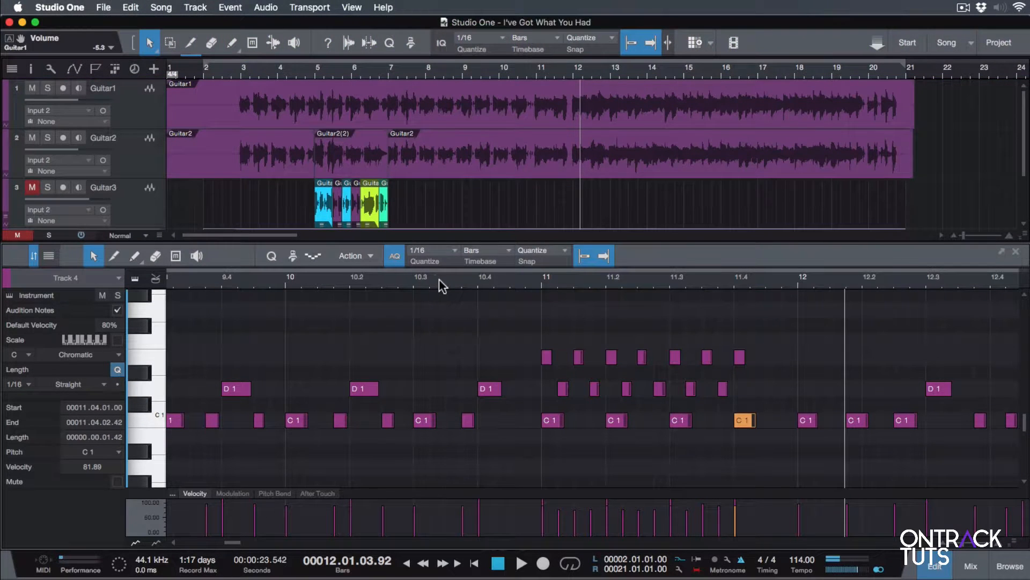
Step: Play back the bar 11 fill from just after beat 10.3 into bar 12 and enlarge the velocity lane below the notes
{"action": "left_click", "coordinate": [439, 278]}
{"action": "key", "text": "space"}
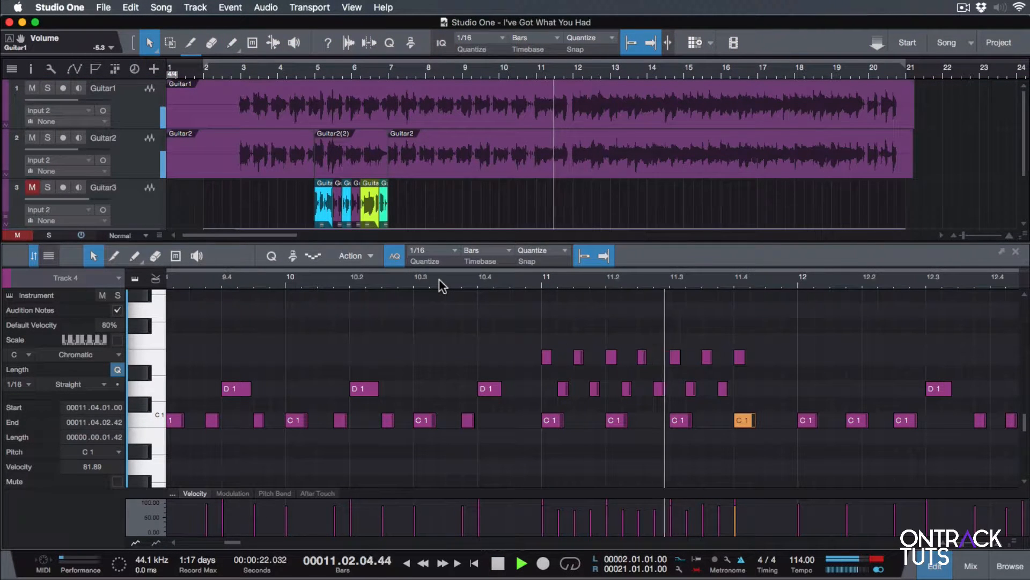
{"action": "key", "text": "space"}
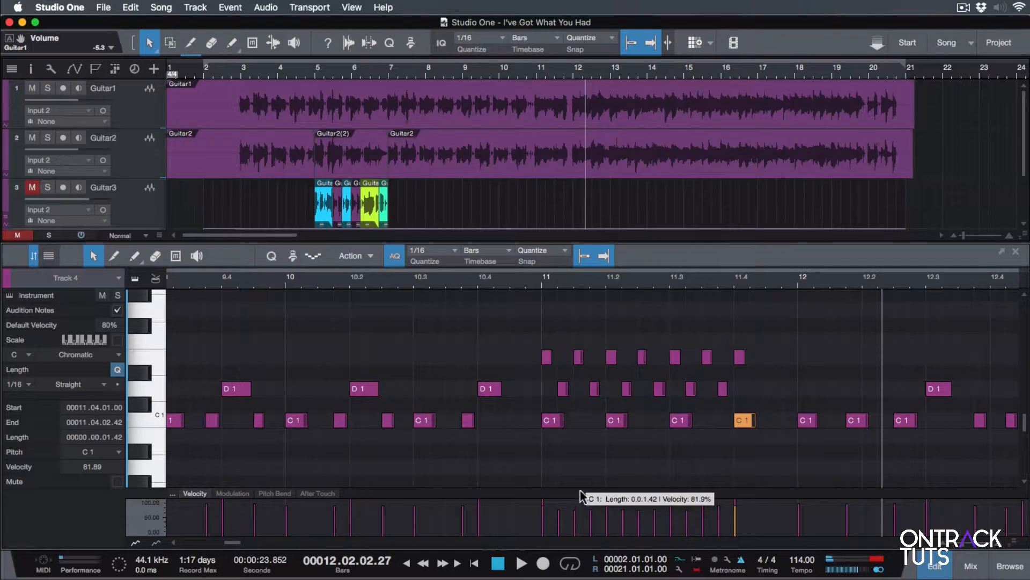
{"action": "left_click_drag", "start_coordinate": [158, 492], "coordinate": [165, 455]}
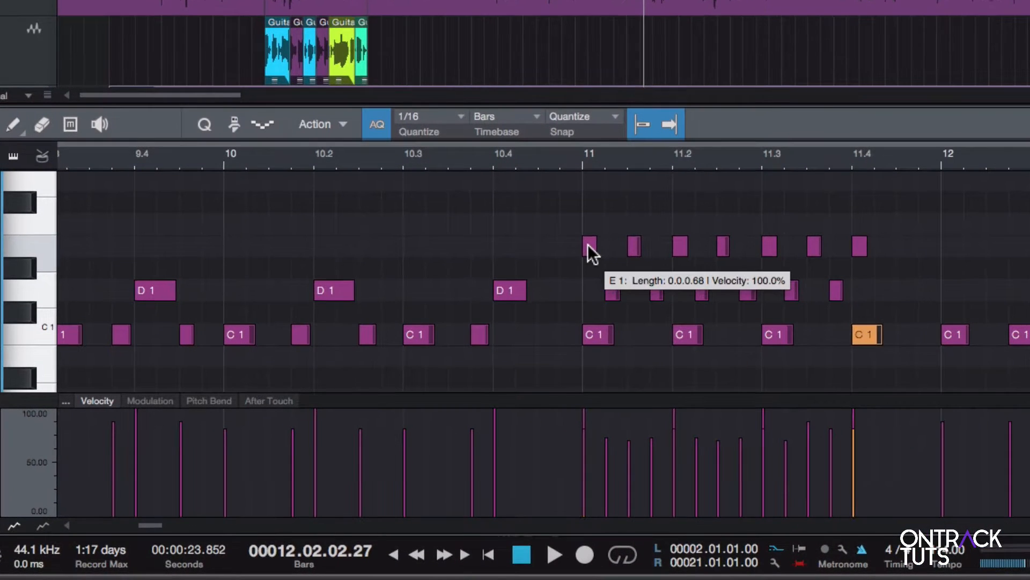
{"action": "double_click", "coordinate": [545, 342]}
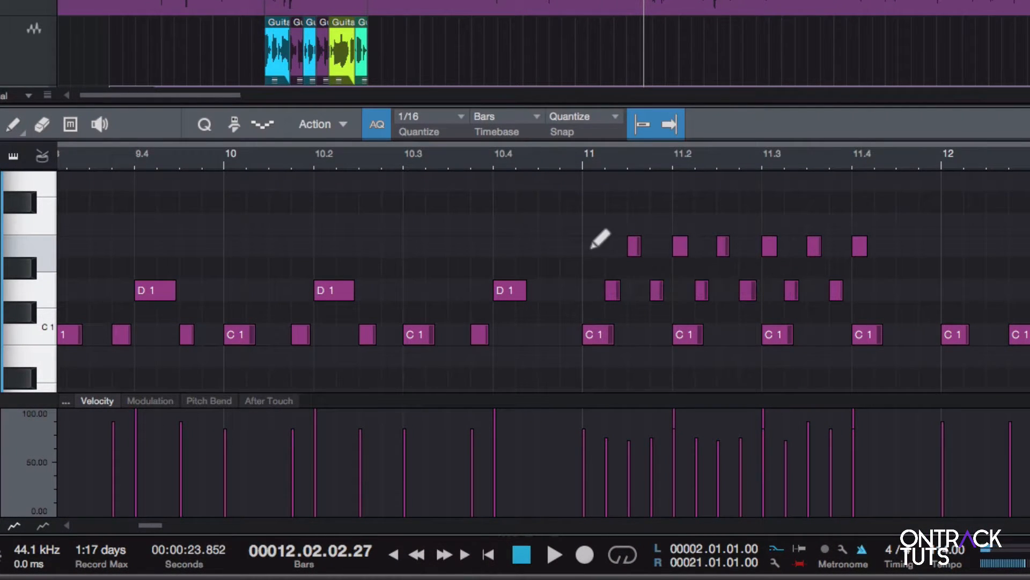
{"action": "double_click", "coordinate": [588, 246]}
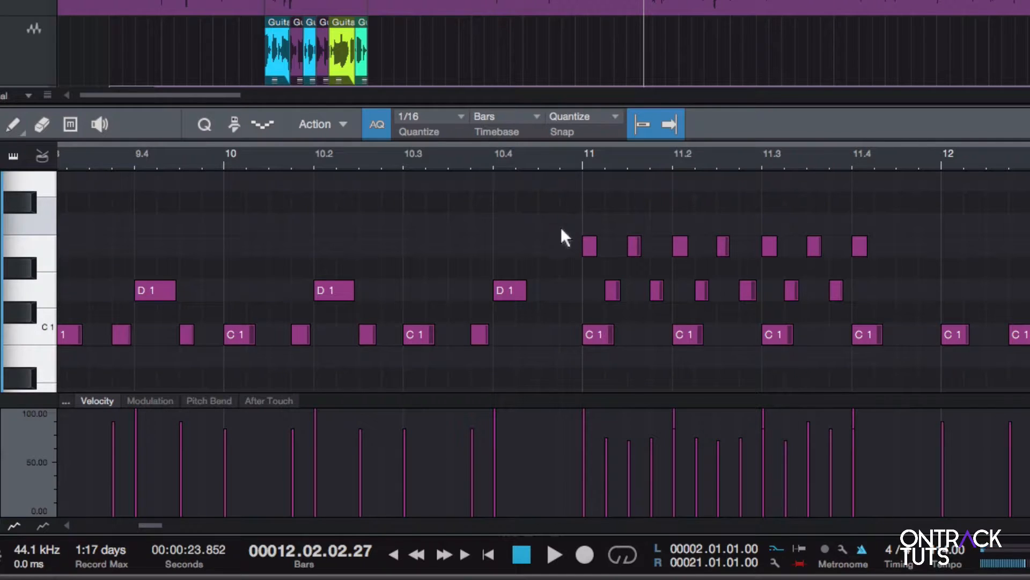
{"action": "left_click_drag", "start_coordinate": [561, 227], "coordinate": [658, 292]}
{"action": "left_click", "coordinate": [575, 252]}
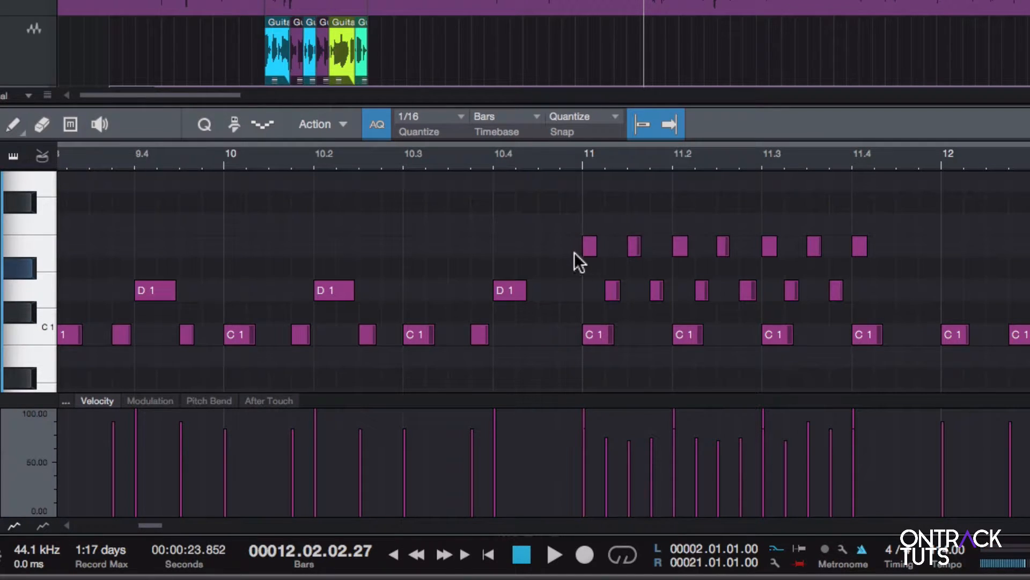
Step: Lower the velocities of the first eight D1/E1 fill notes in bar 11 by about 20 points, four notes at a time
{"action": "left_click_drag", "start_coordinate": [560, 214], "coordinate": [665, 294]}
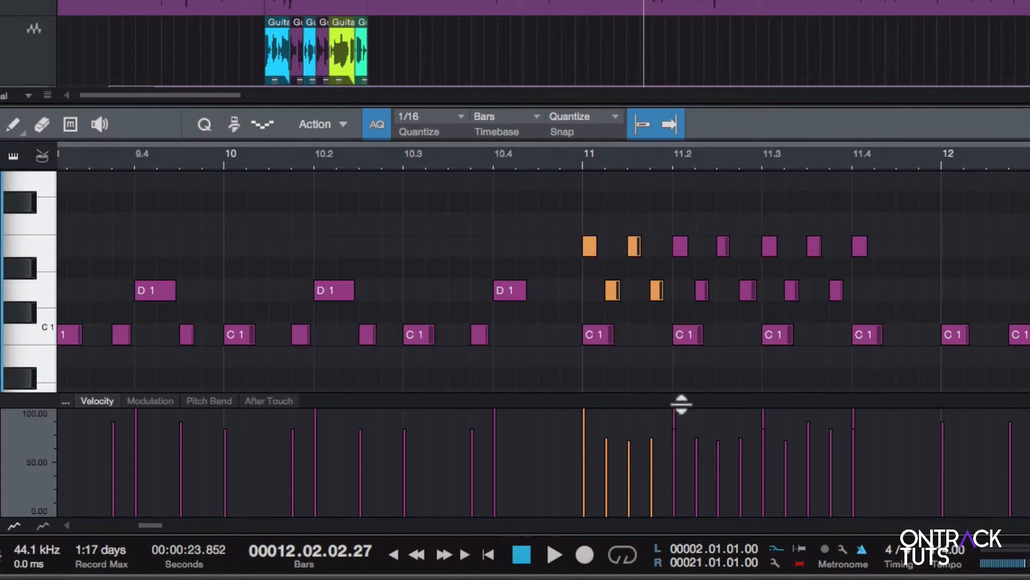
{"action": "left_click_drag", "start_coordinate": [584, 411], "coordinate": [600, 428]}
{"action": "left_click_drag", "start_coordinate": [671, 215], "coordinate": [757, 298]}
{"action": "left_click_drag", "start_coordinate": [676, 418], "coordinate": [677, 433]}
{"action": "left_click_drag", "start_coordinate": [761, 218], "coordinate": [795, 295]}
{"action": "left_click", "coordinate": [805, 221]}
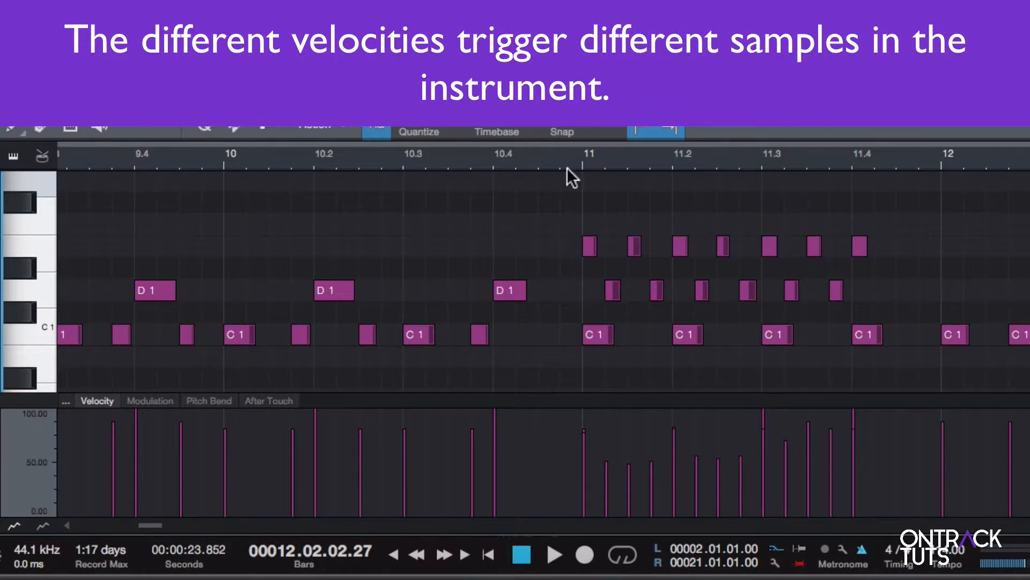
Step: Play the bar 11 fill from between beats 10.3 and 10.4 to hear its softened opening notes
{"action": "left_click", "coordinate": [453, 157]}
{"action": "key", "text": "space"}
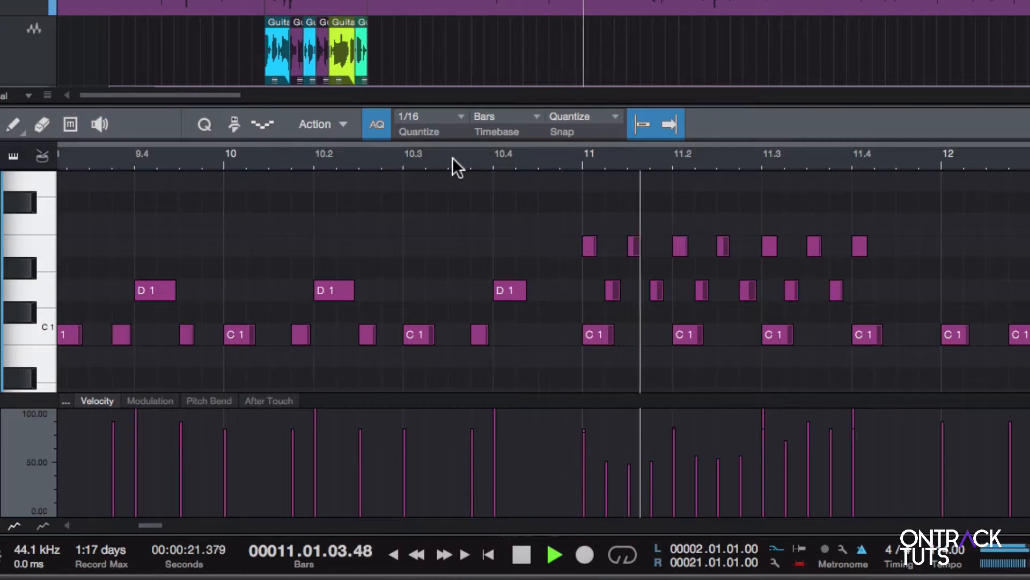
{"action": "key", "text": "space"}
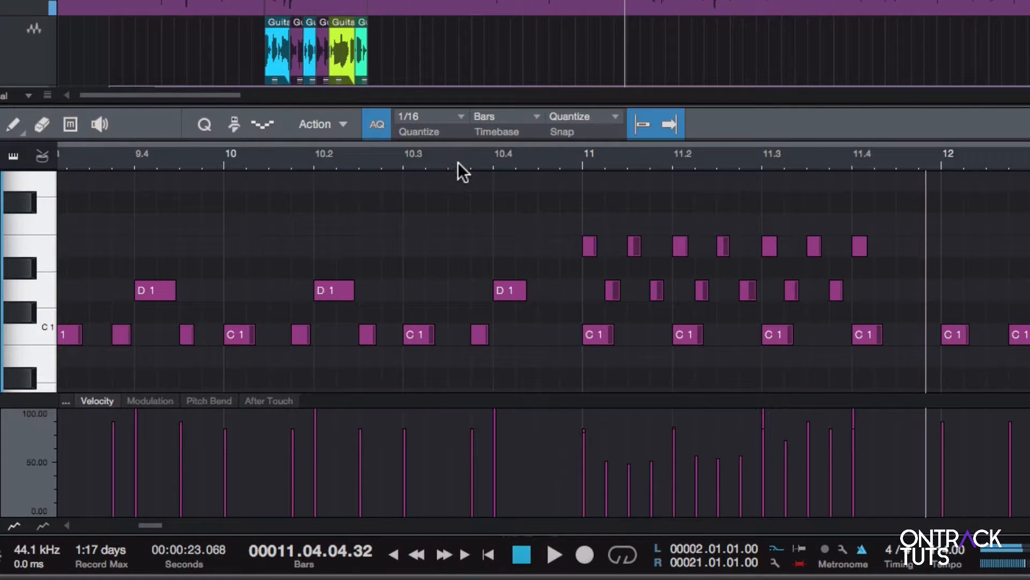
Step: Raise the velocities of the fill's first eight D1/E1 notes by about 10 points and play from just after beat 10.4 into bar 16
{"action": "left_click_drag", "start_coordinate": [559, 214], "coordinate": [750, 301]}
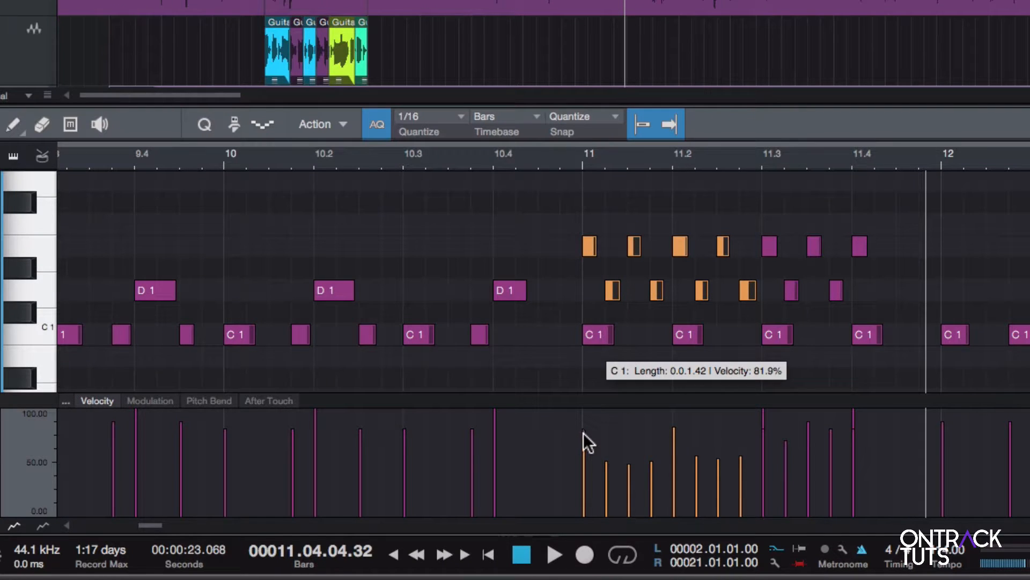
{"action": "mouse_move", "coordinate": [584, 433]}
{"action": "left_mouse_down"}
{"action": "mouse_move", "coordinate": [587, 441]}
{"action": "mouse_move", "coordinate": [585, 427]}
{"action": "left_mouse_up"}
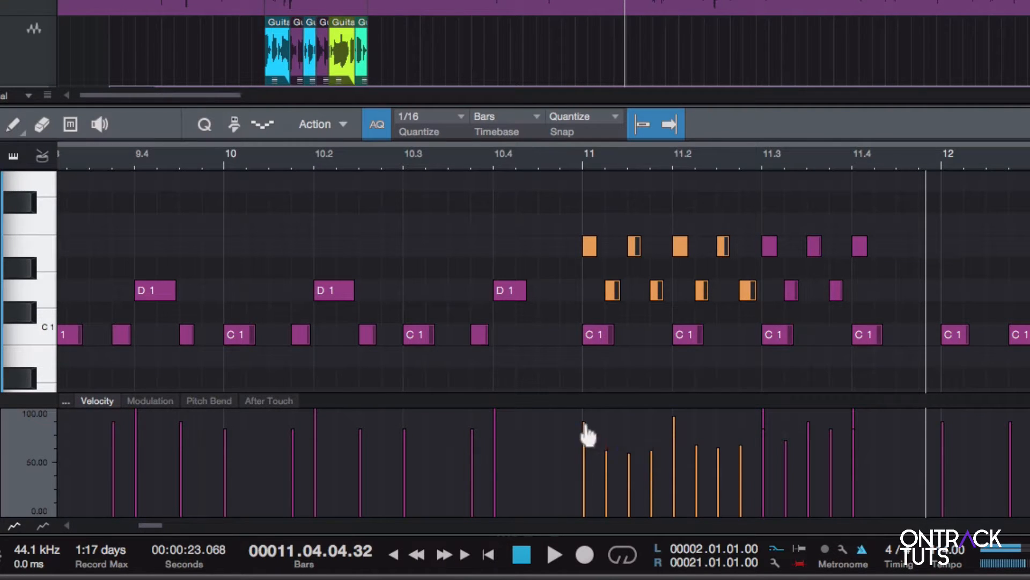
{"action": "left_click", "coordinate": [575, 205]}
{"action": "double_click", "coordinate": [531, 157]}
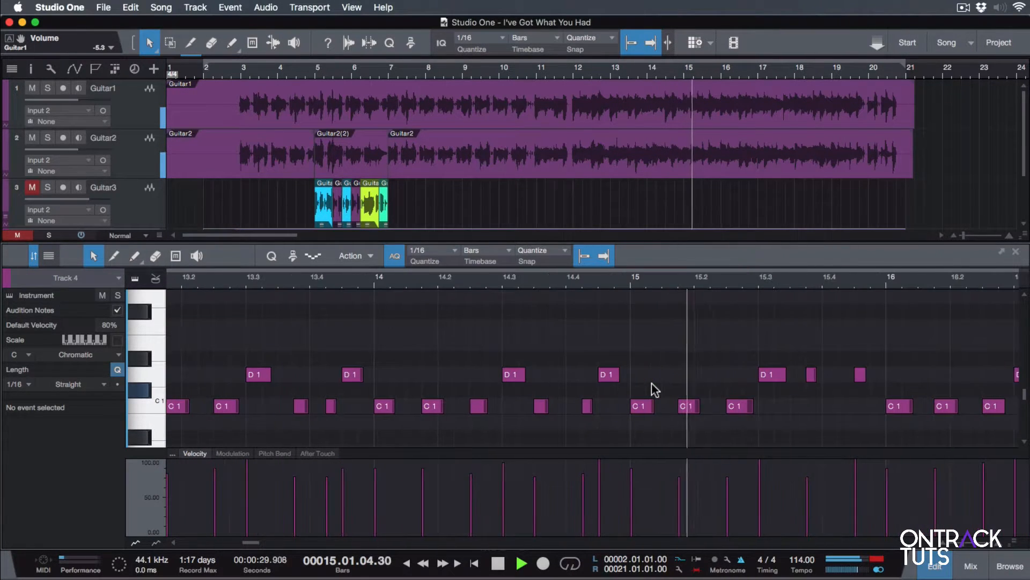
{"action": "key", "text": "space"}
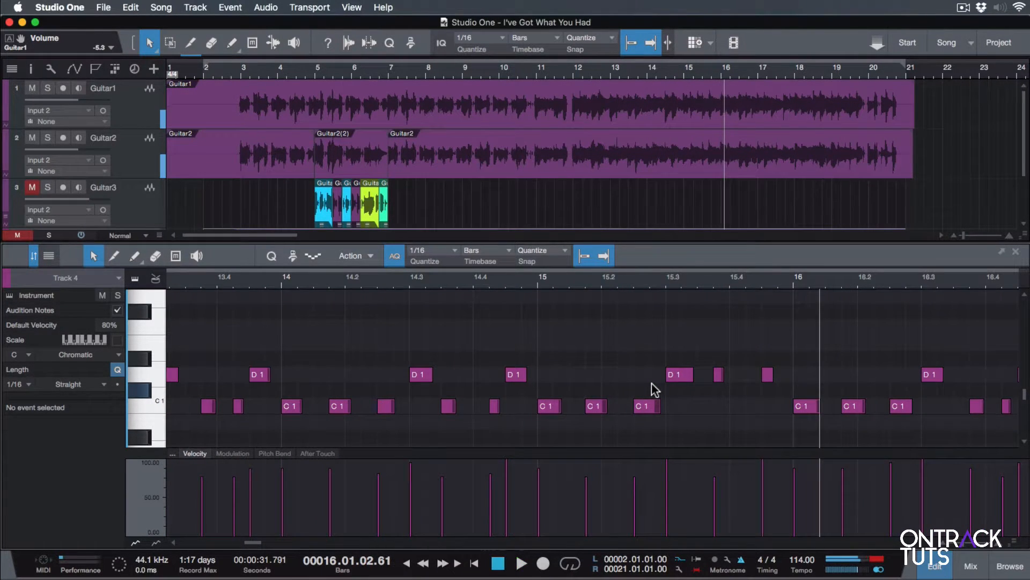
Step: Place the C1 note from just before beat 15.3 at 15.04.03 and play the part from before beat 15.3 into bar 20
{"action": "left_click_drag", "start_coordinate": [649, 406], "coordinate": [776, 410]}
{"action": "left_click", "coordinate": [630, 283]}
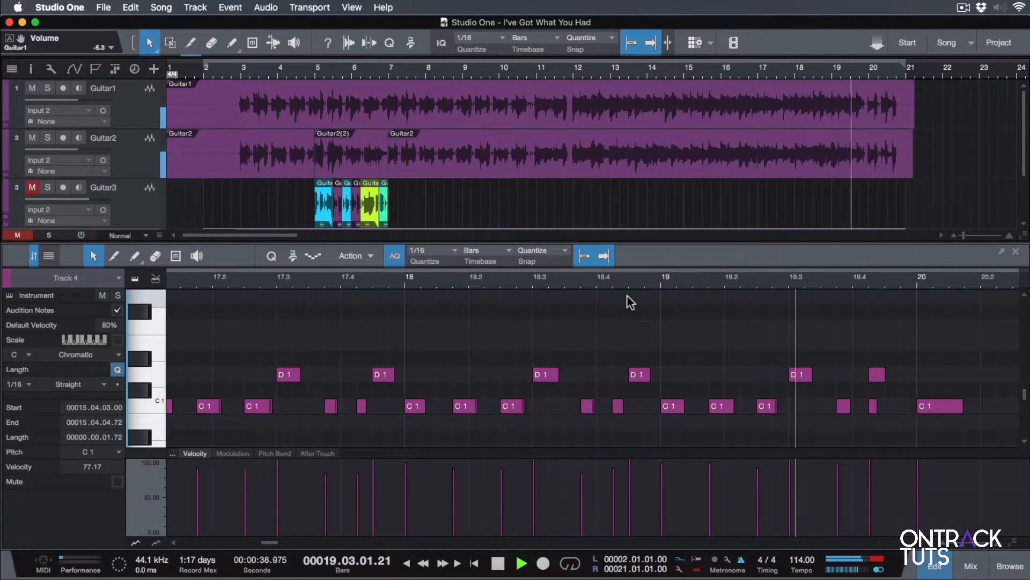
{"action": "key", "text": "space"}
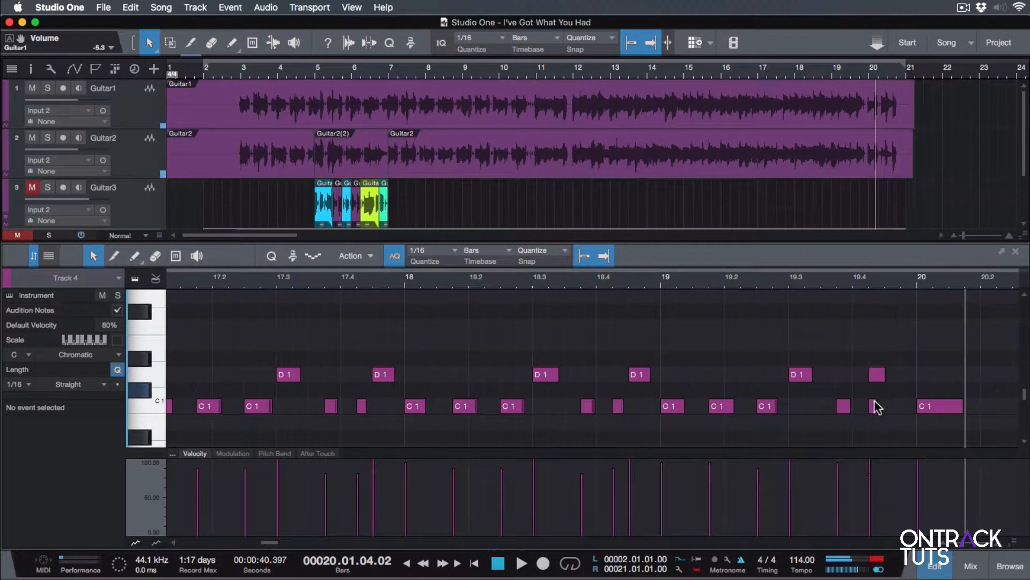
Step: Move the last C1 note before bar 20 one sixteenth later to 19.04.03 and play the ending into bar 20
{"action": "left_click", "coordinate": [875, 406]}
{"action": "left_click_drag", "start_coordinate": [875, 406], "coordinate": [890, 405]}
{"action": "left_click", "coordinate": [773, 282]}
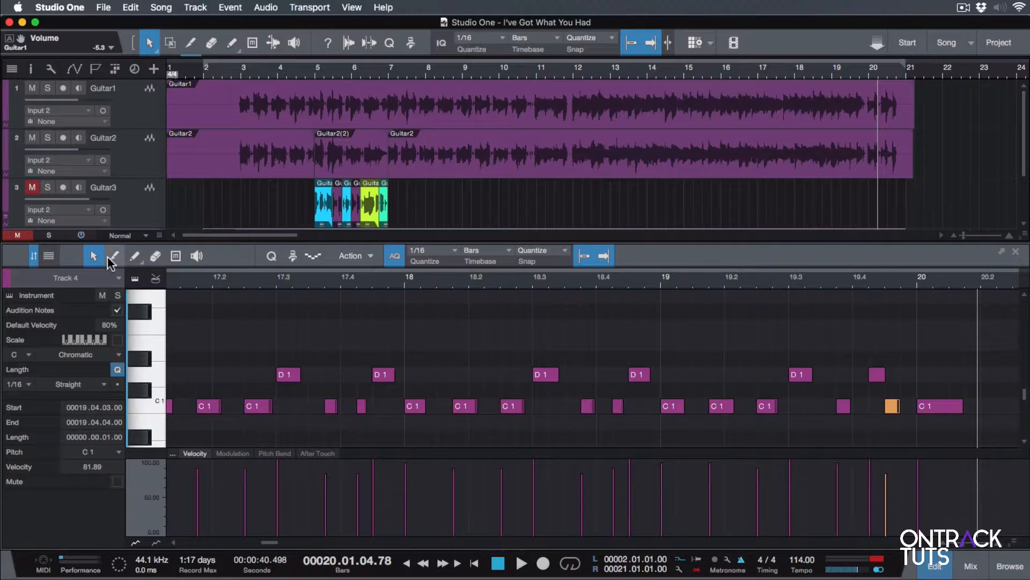
Step: Paint a long F#1 note from beat 17.3 to about 18.3 and delete it again
{"action": "left_click", "coordinate": [136, 257]}
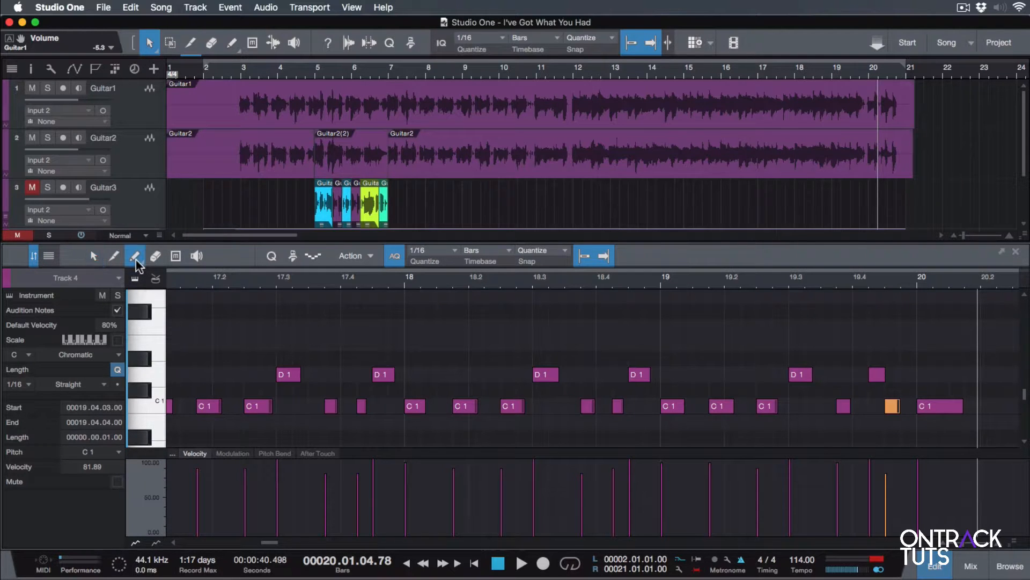
{"action": "mouse_move", "coordinate": [280, 312]}
{"action": "left_mouse_down"}
{"action": "mouse_move", "coordinate": [567, 311]}
{"action": "mouse_move", "coordinate": [530, 318]}
{"action": "left_mouse_up"}
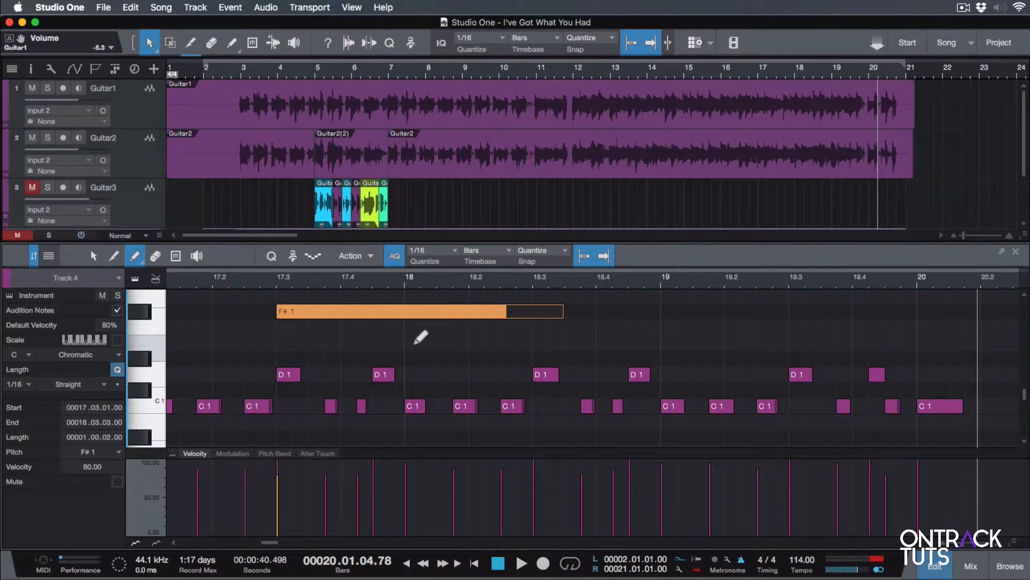
{"action": "key", "text": "Delete"}
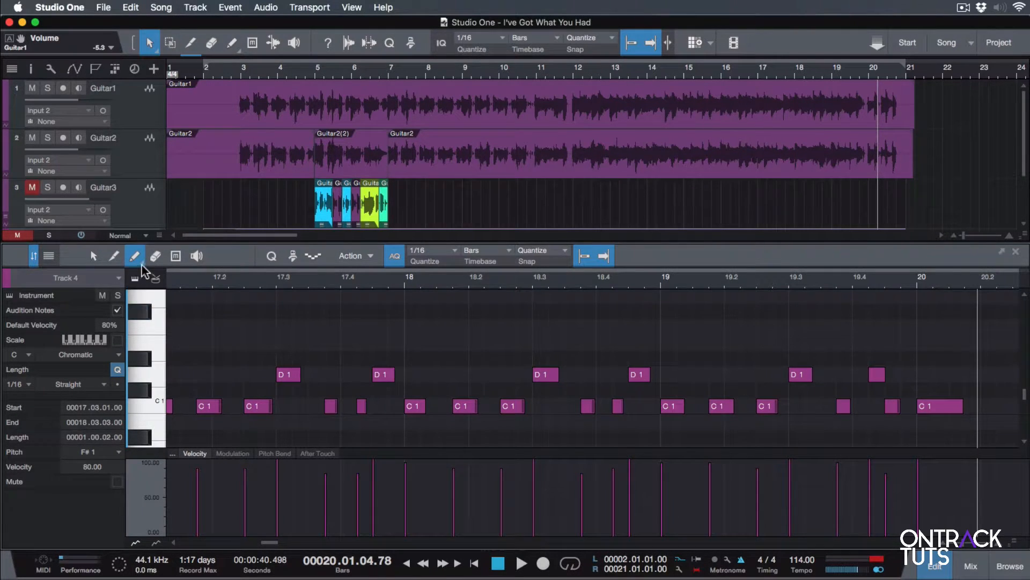
Step: Select the seven D1/C1 notes between beats 17.3 and 18.3 and paint a rising velocity ramp across them
{"action": "left_click", "coordinate": [143, 265]}
{"action": "left_click", "coordinate": [150, 289]}
{"action": "left_click_drag", "start_coordinate": [547, 480], "coordinate": [603, 465]}
{"action": "left_click", "coordinate": [94, 256]}
{"action": "left_click_drag", "start_coordinate": [292, 335], "coordinate": [533, 435]}
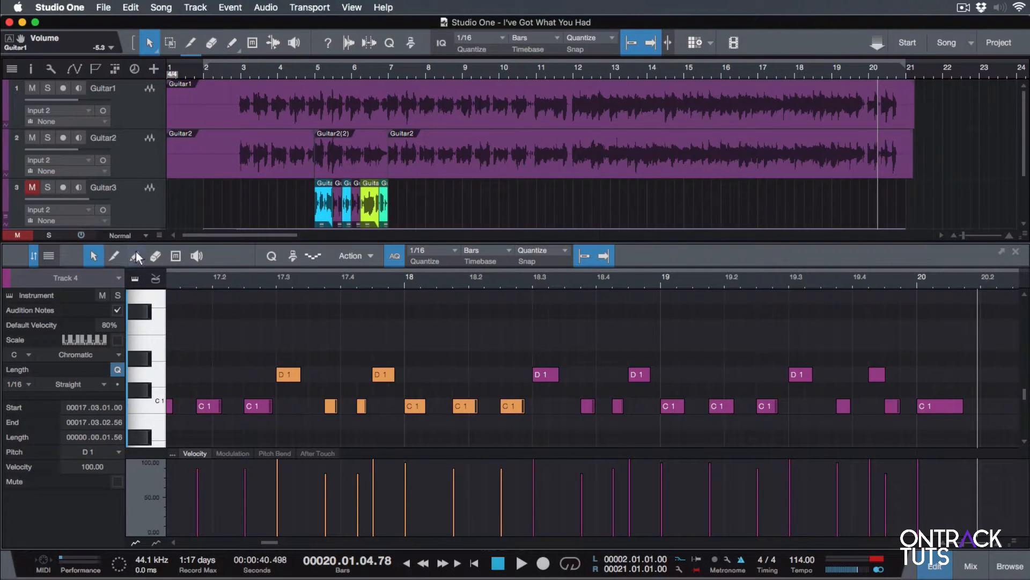
{"action": "left_click", "coordinate": [136, 257]}
{"action": "left_click", "coordinate": [161, 301]}
{"action": "left_click_drag", "start_coordinate": [277, 502], "coordinate": [578, 467]}
{"action": "mouse_move", "coordinate": [329, 523]}
{"action": "left_mouse_down"}
{"action": "mouse_move", "coordinate": [432, 483]}
{"action": "mouse_move", "coordinate": [555, 459]}
{"action": "left_mouse_up"}
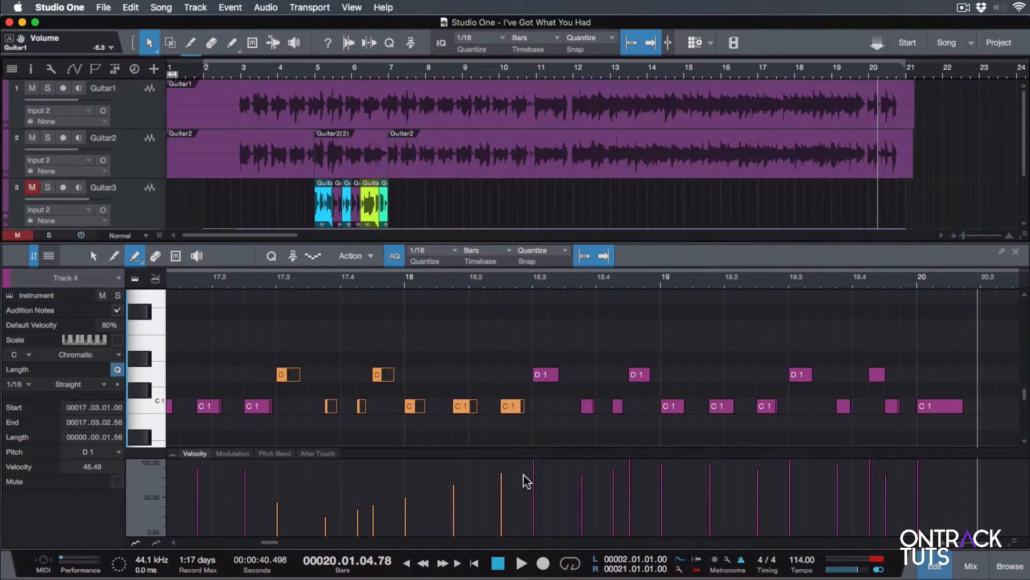
Step: Erase the seven selected notes, undo both the erasure and the velocity ramp, and clear the selection
{"action": "left_click", "coordinate": [155, 255]}
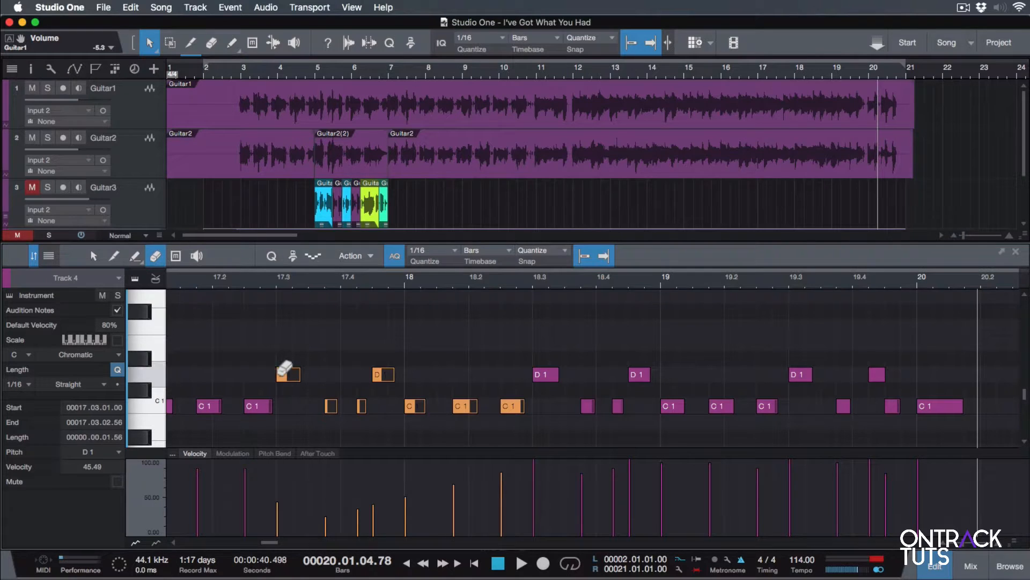
{"action": "left_click", "coordinate": [283, 372]}
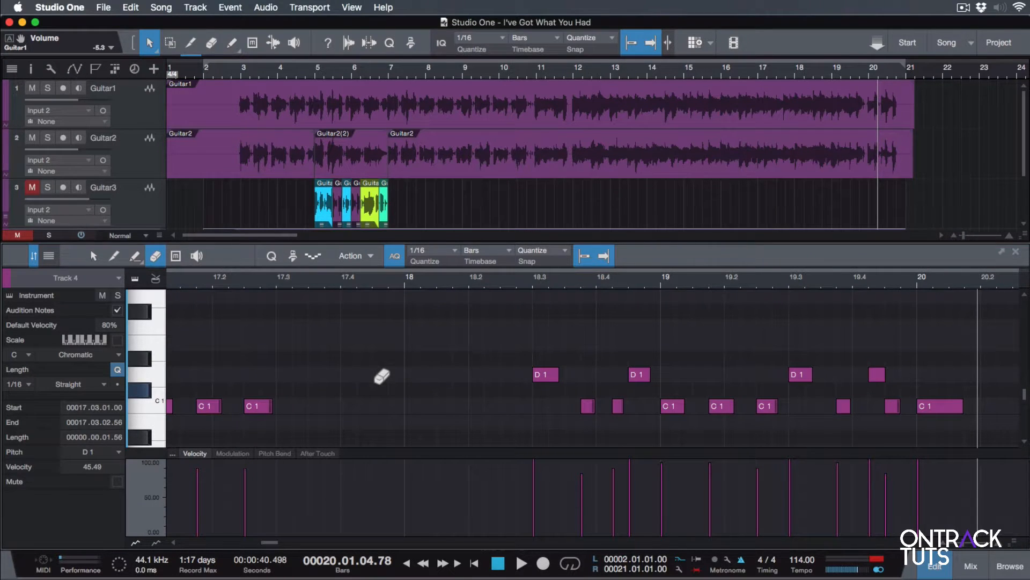
{"action": "key", "text": "super+z"}
{"action": "key", "text": "super+z"}
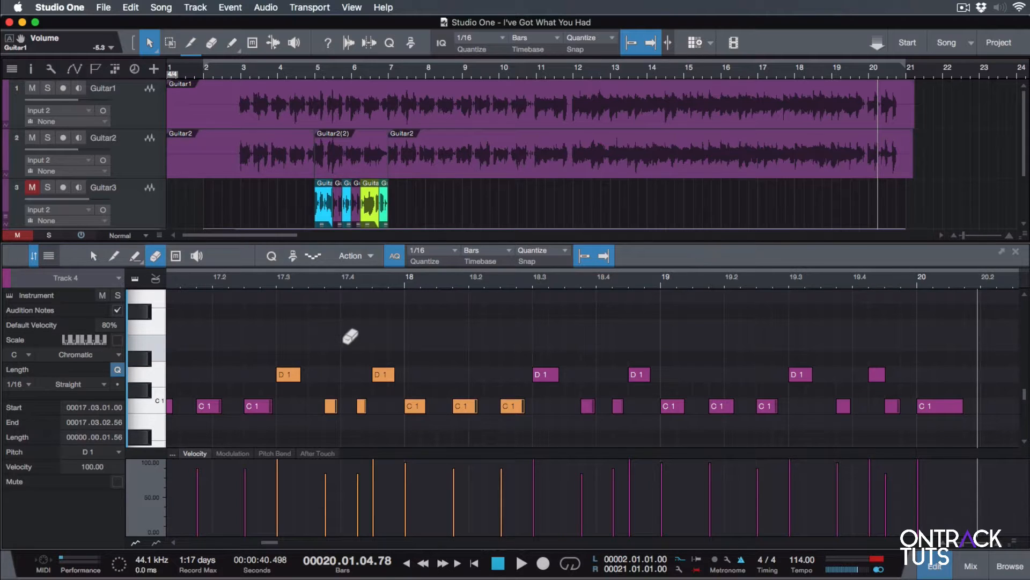
{"action": "left_click", "coordinate": [93, 255]}
{"action": "left_click", "coordinate": [309, 346]}
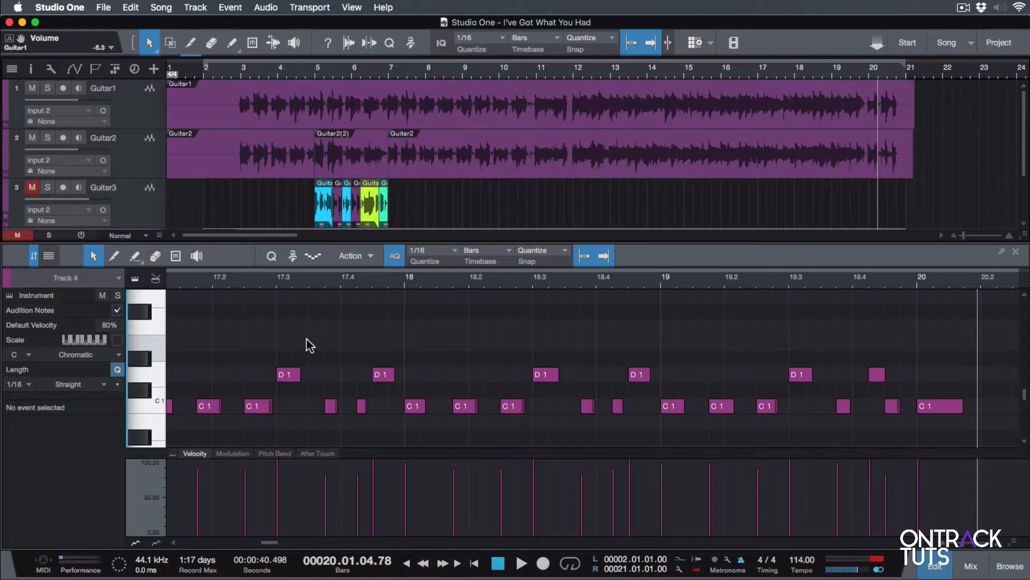
Step: Close the note editor and rename both Track 4 and its event as Kick & Snare
{"action": "key", "text": "F2"}
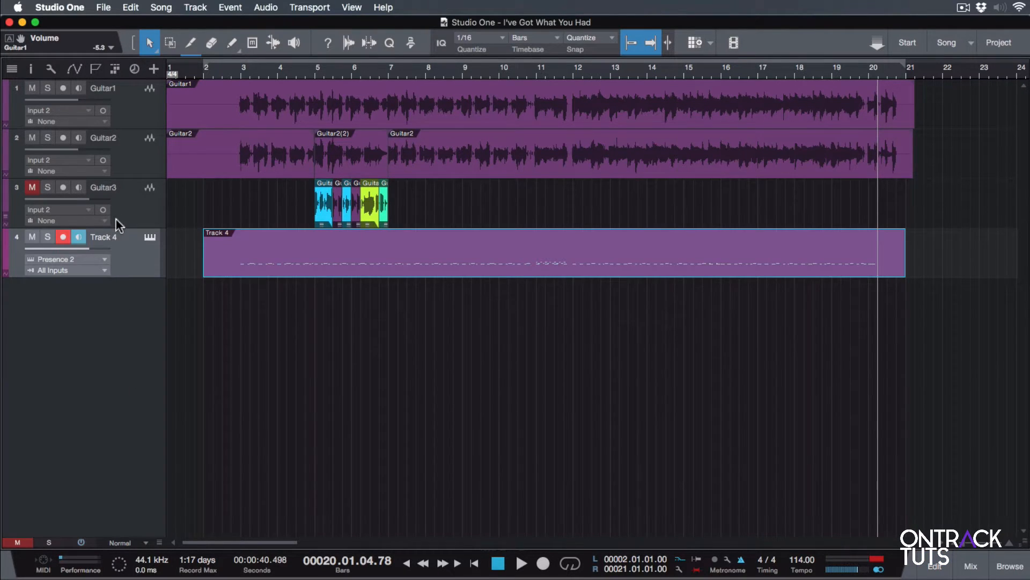
{"action": "double_click", "coordinate": [108, 237]}
{"action": "right_click", "coordinate": [216, 239]}
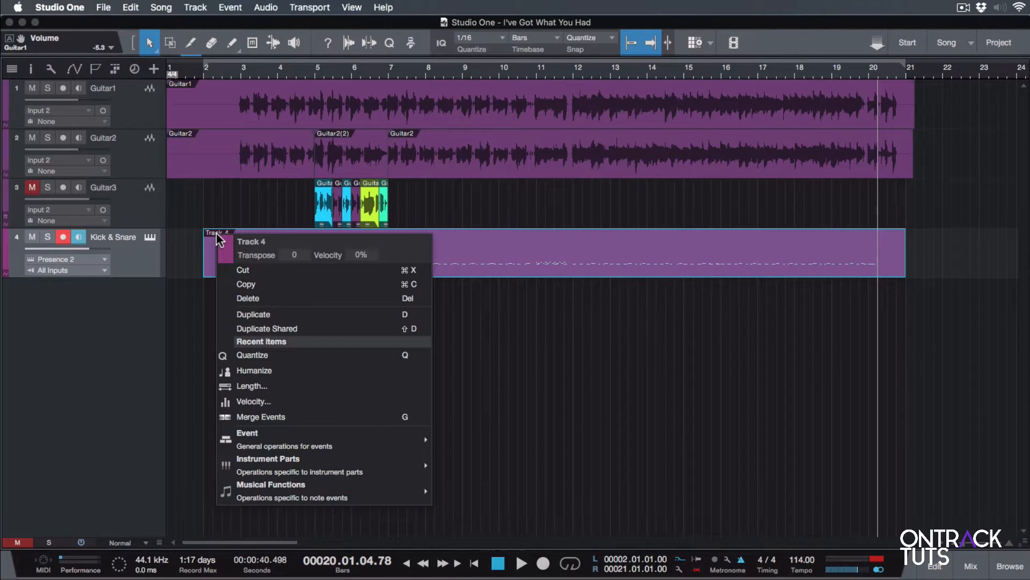
{"action": "left_click", "coordinate": [257, 243]}
{"action": "type", "text": "Kick"}
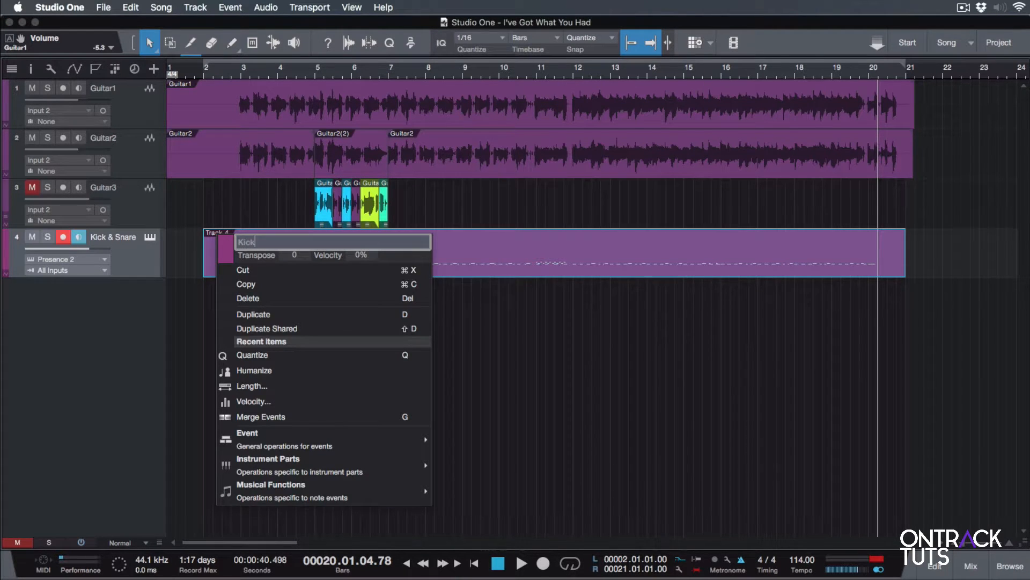
{"action": "type", "text": " & Snare"}
{"action": "left_click", "coordinate": [111, 365]}
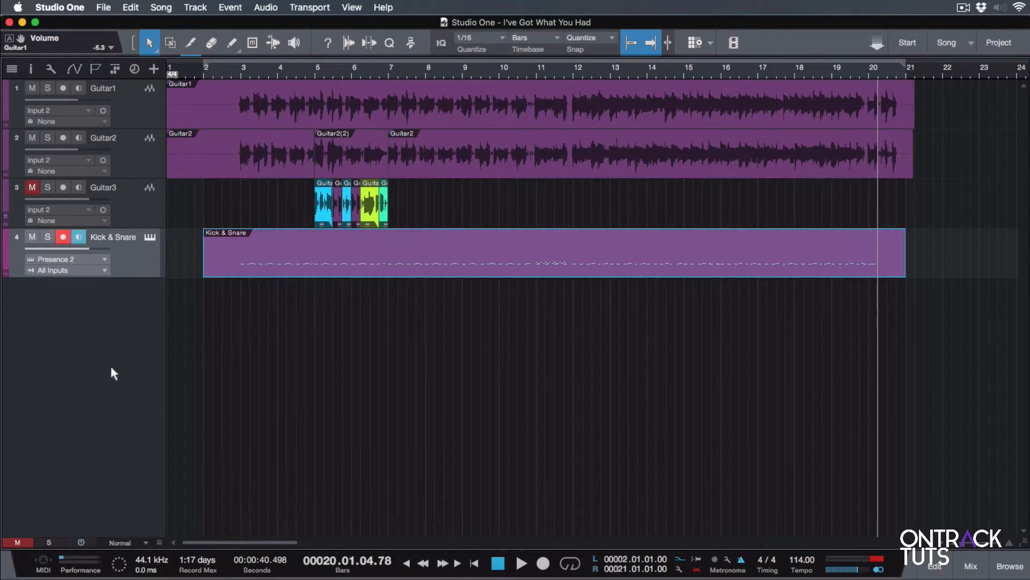
Step: Duplicate the Kick & Snare track without its events and rename the copy as Hats
{"action": "right_click", "coordinate": [133, 256]}
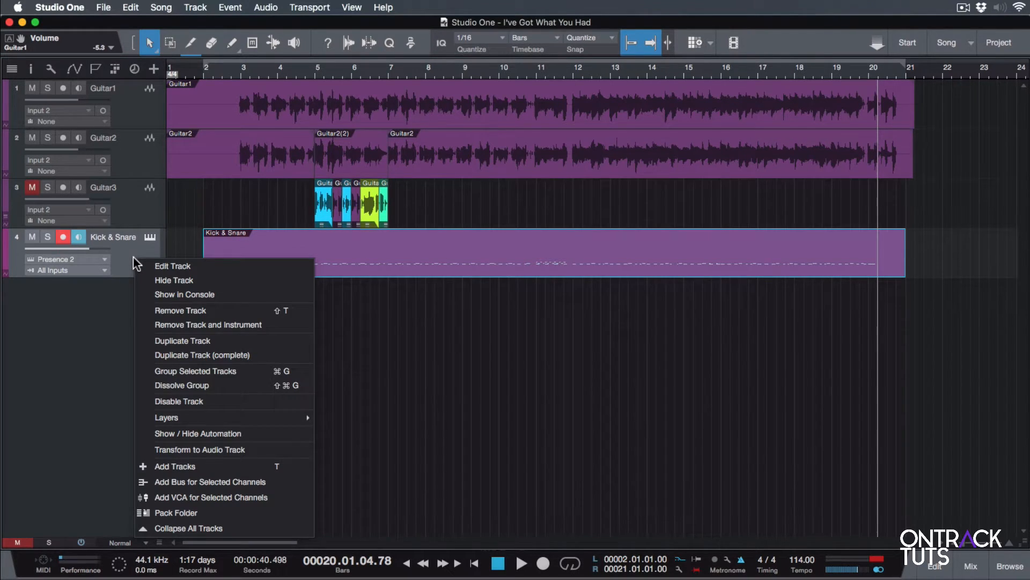
{"action": "left_click", "coordinate": [187, 344]}
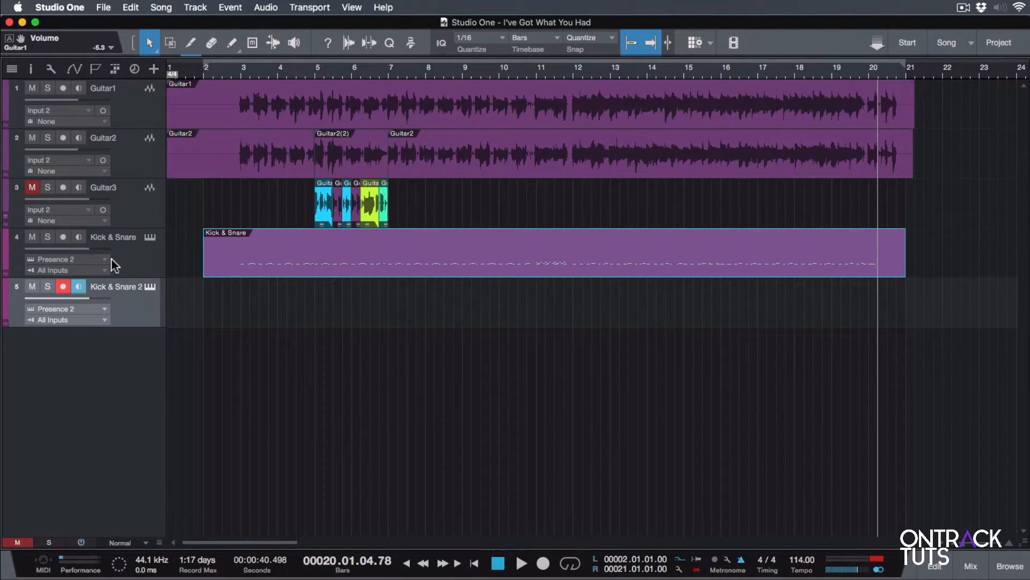
{"action": "double_click", "coordinate": [114, 287]}
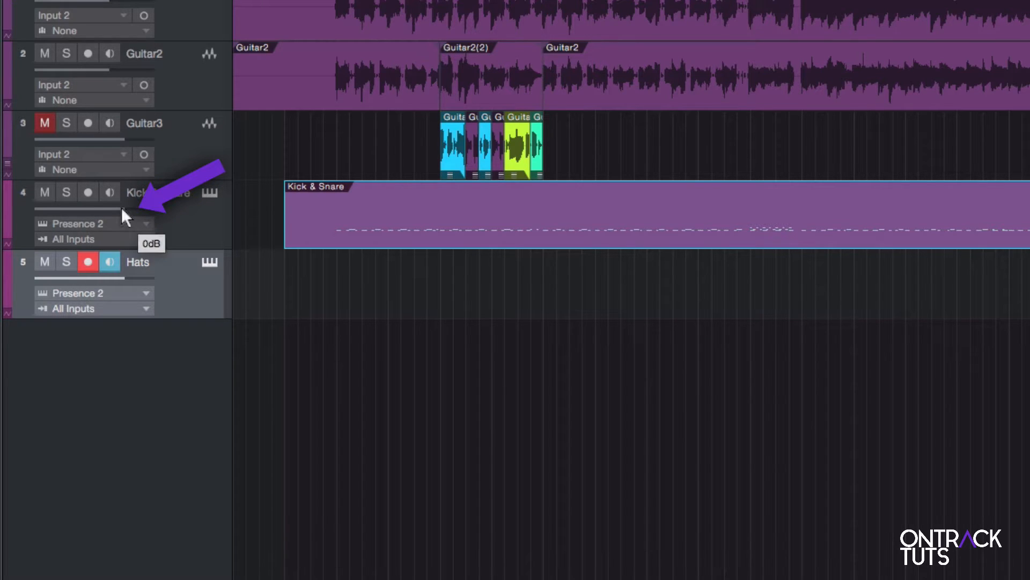
Step: Move the Kick & Snare track's volume down and back up, leaving it at -0.1 dB
{"action": "left_click_drag", "start_coordinate": [121, 206], "coordinate": [48, 216]}
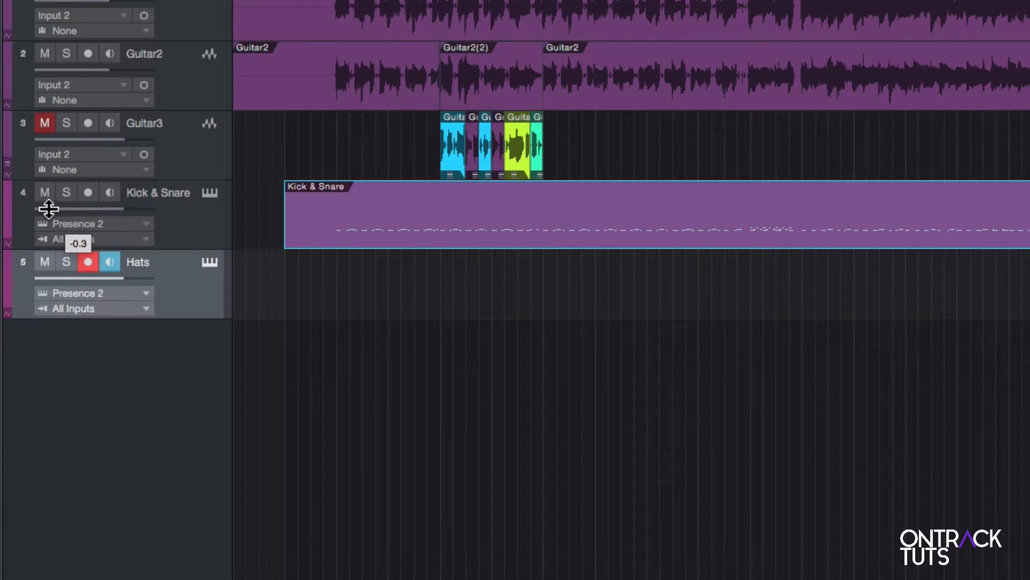
{"action": "left_click_drag", "start_coordinate": [49, 208], "coordinate": [49, 208]}
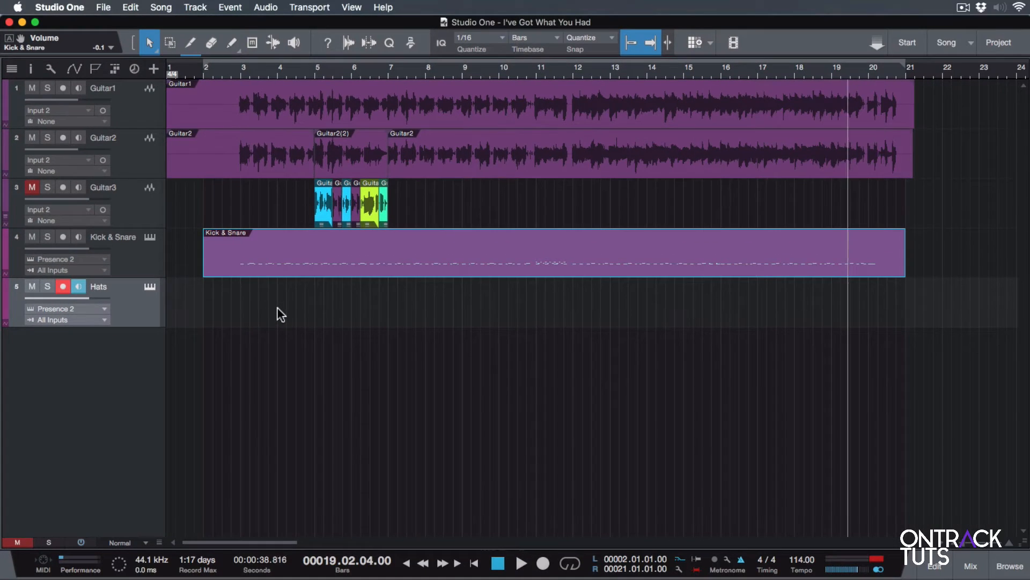
Step: Record a MIDI hi-hat part on the Hats track from bar 2 to the end of bar 20
{"action": "key", "text": "comma"}
{"action": "key", "text": "space"}
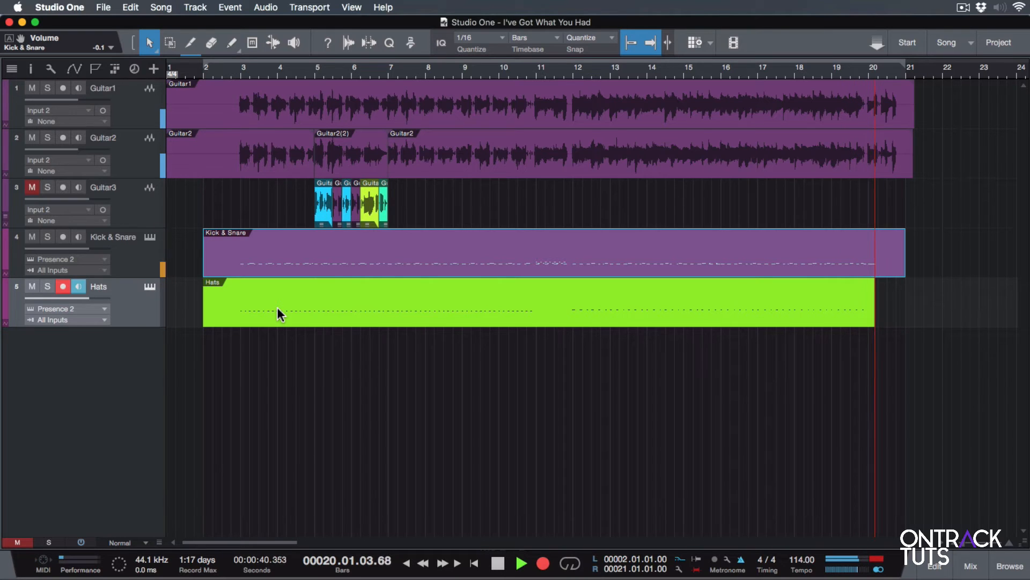
{"action": "key", "text": "space"}
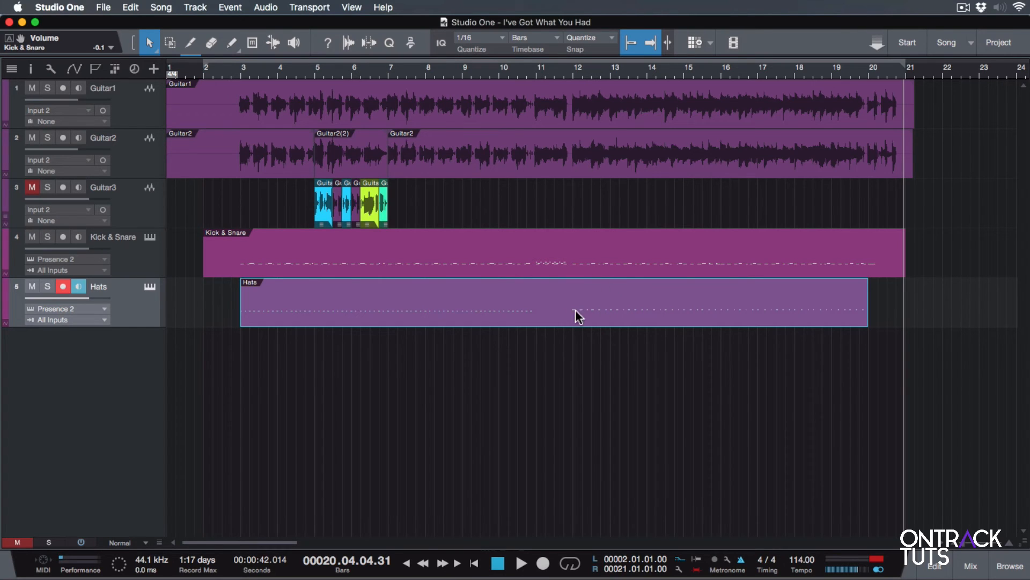
Step: Open the Hats part in the note editor and quantize all its notes to 1/16
{"action": "double_click", "coordinate": [670, 303]}
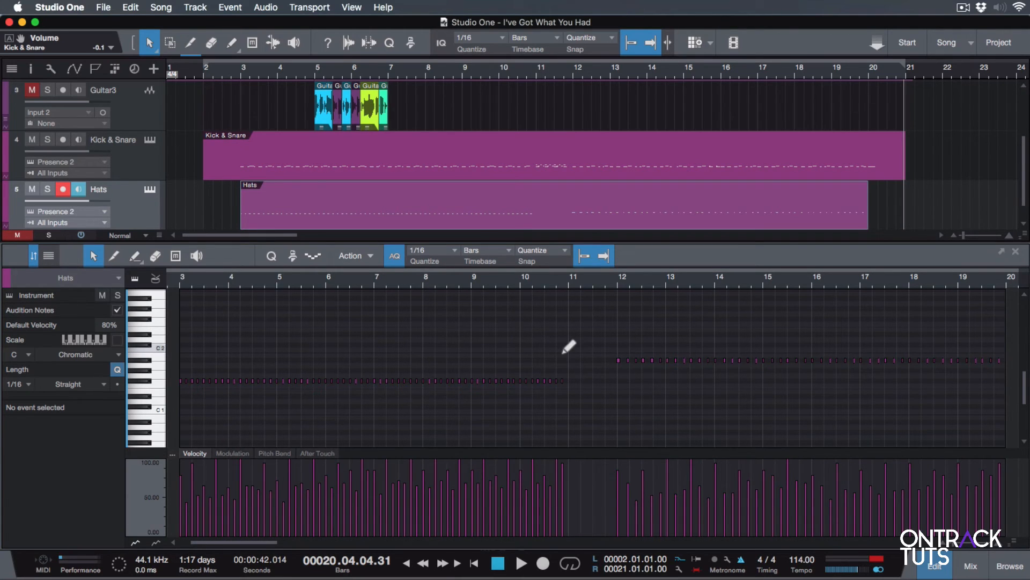
{"action": "key", "text": "super+a"}
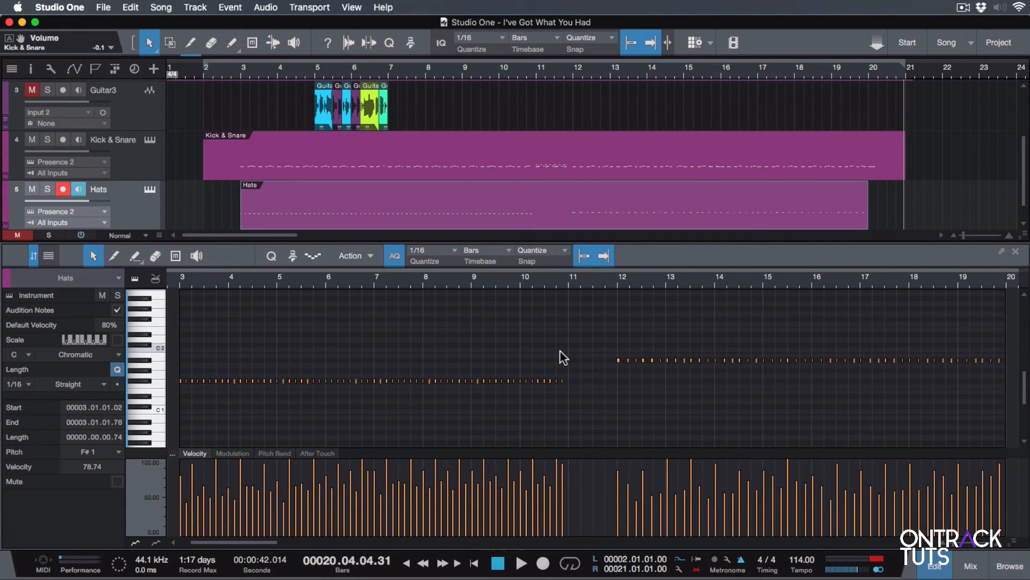
{"action": "key", "text": "q"}
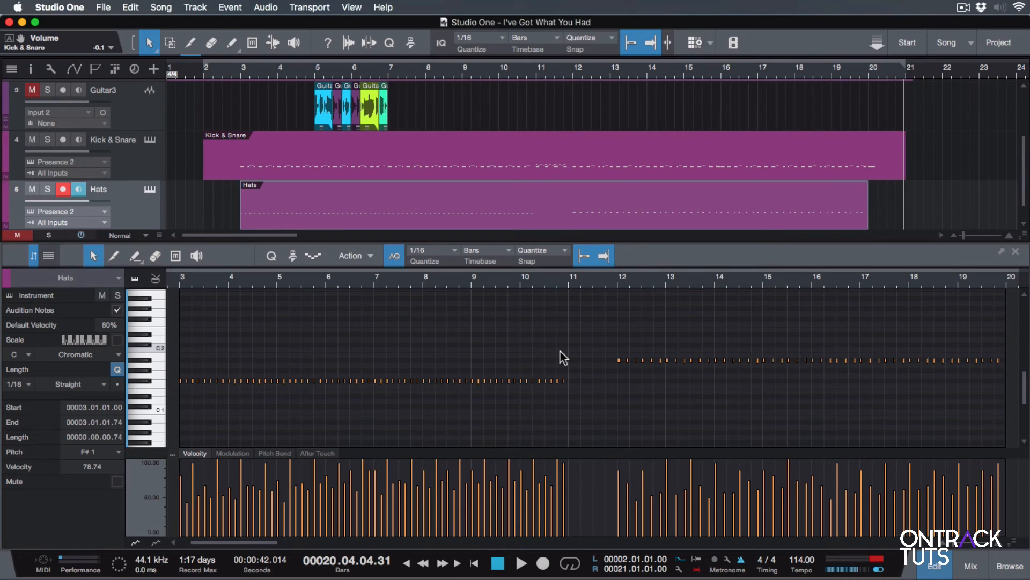
Step: Play the quantized Hats part with the other tracks from bar 3 into bar 7, closing the note editor during playback
{"action": "left_click", "coordinate": [238, 75]}
{"action": "key", "text": "space"}
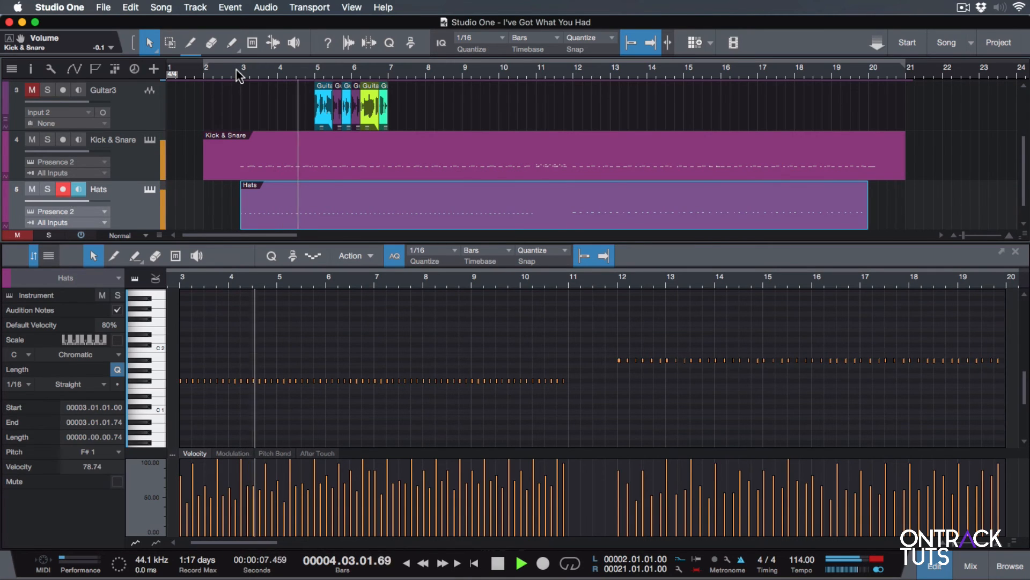
{"action": "key", "text": "F2"}
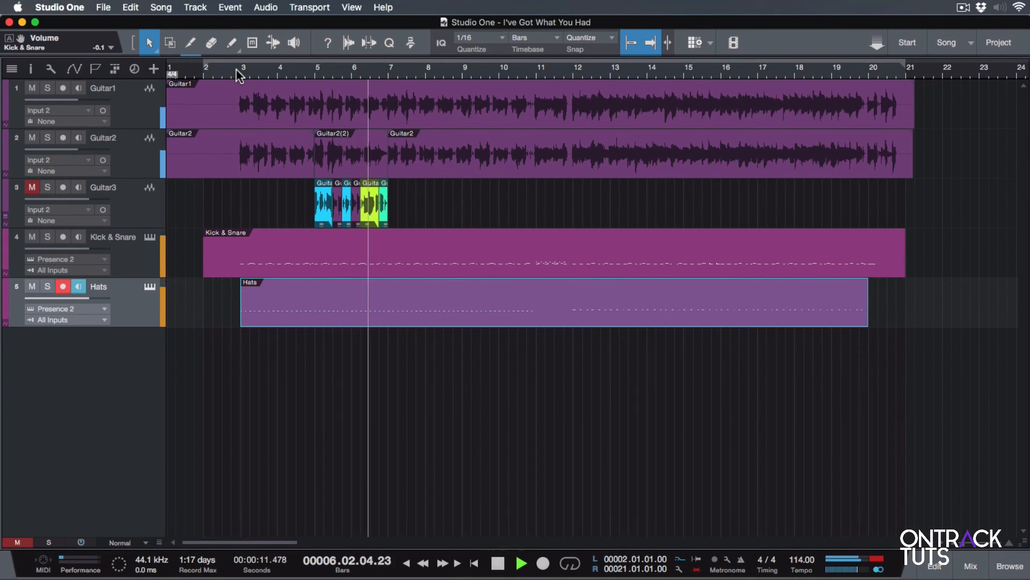
{"action": "key", "text": "space"}
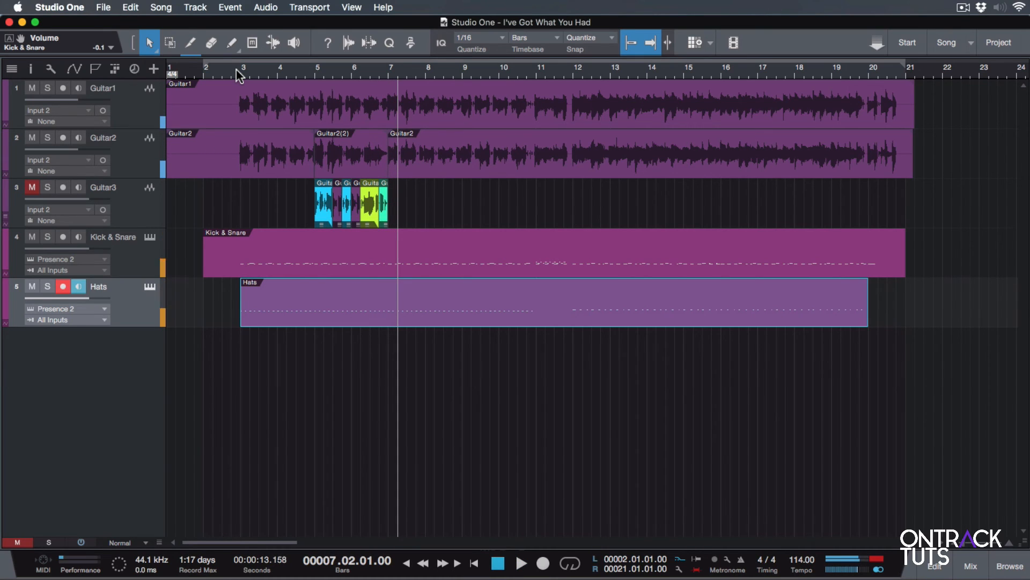